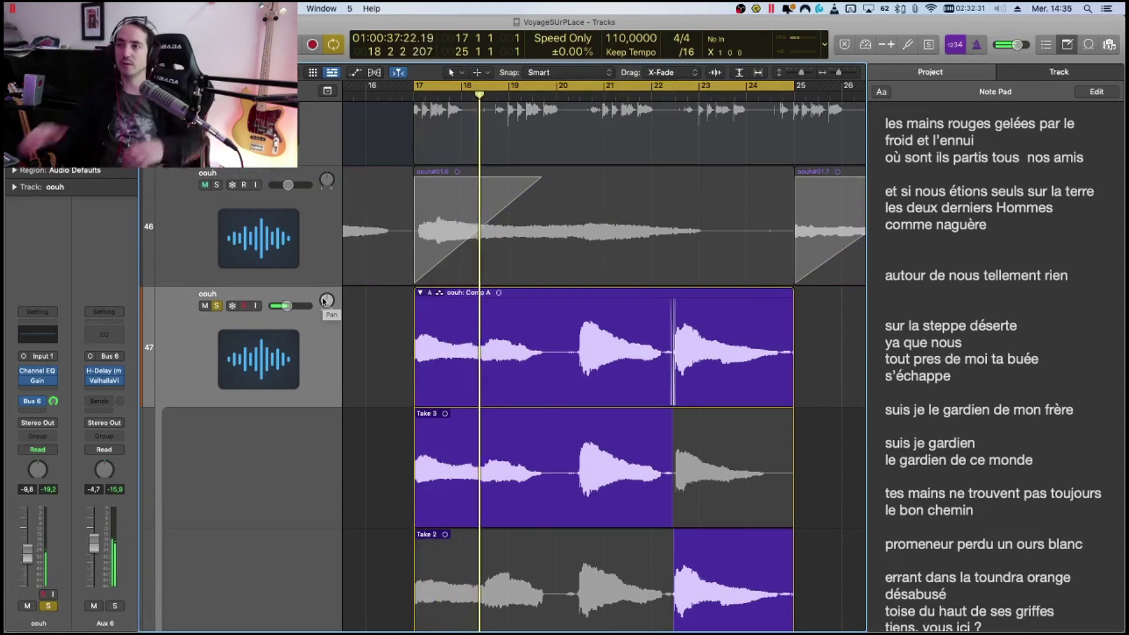
Comp the second phrase, from about bar 18.4 to 19.8, from Take 2 in the oouh take folder and play back the comp
scroll(564, 343, "down", 3)
scroll(564, 344, "down", 3)
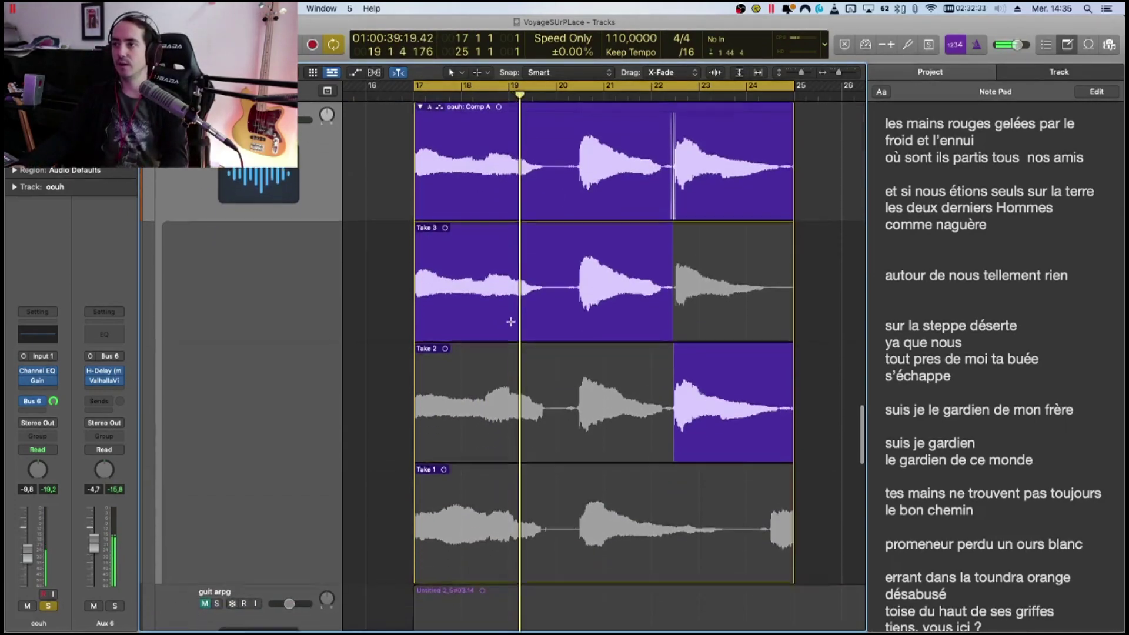
left_click_drag(483, 404, 549, 406)
key("Return")
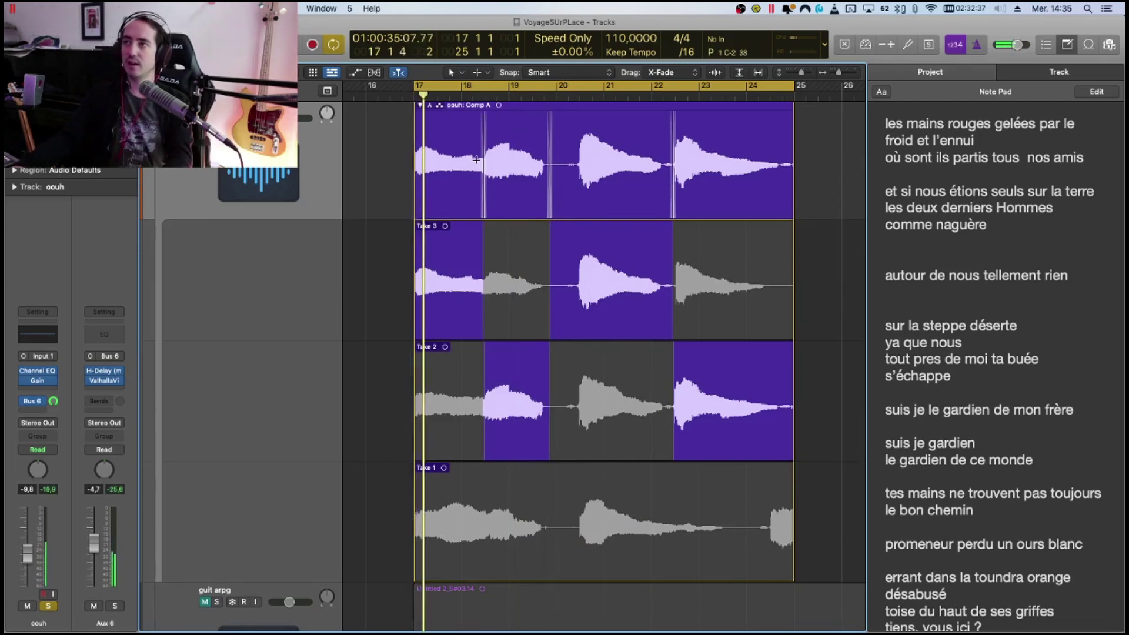
scroll(464, 235, "up", 3)
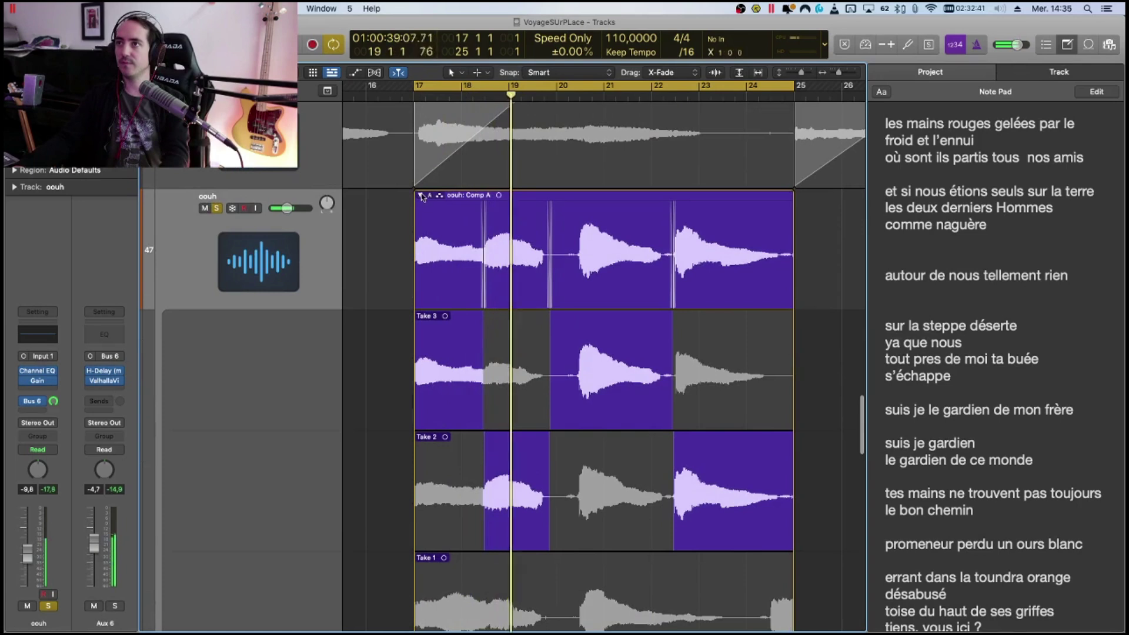
Comp the start of the third phrase, from about bar 20.4 to 21.3, from Take 1 and collapse the take folder
scroll(420, 199, "down", 4)
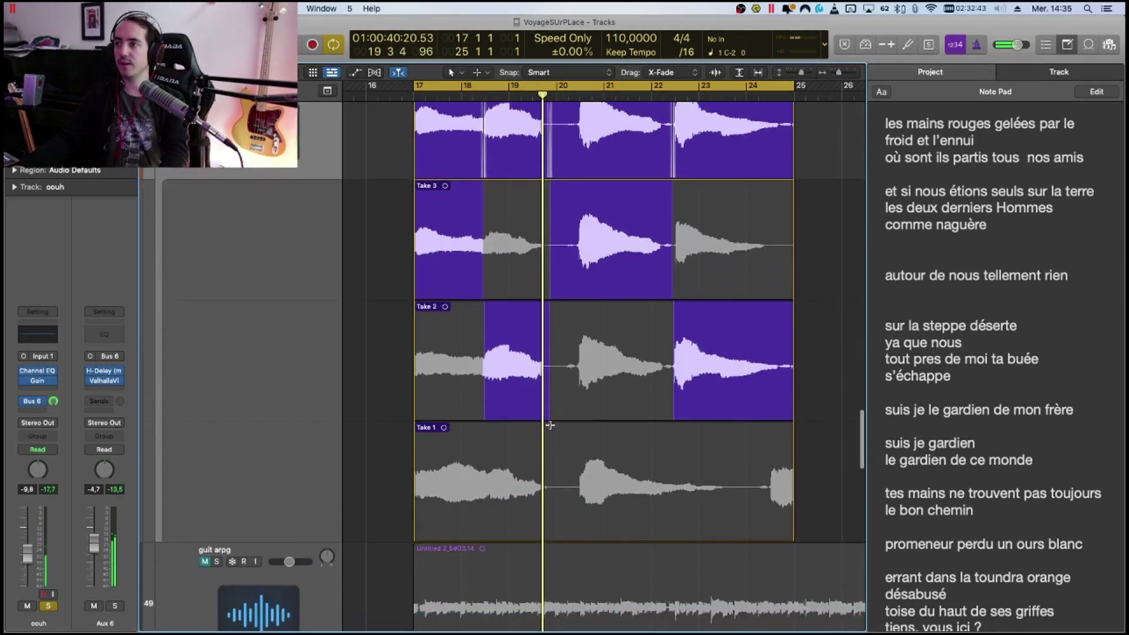
left_click_drag(578, 488, 618, 478)
scroll(590, 365, "up", 3)
scroll(590, 364, "up", 2)
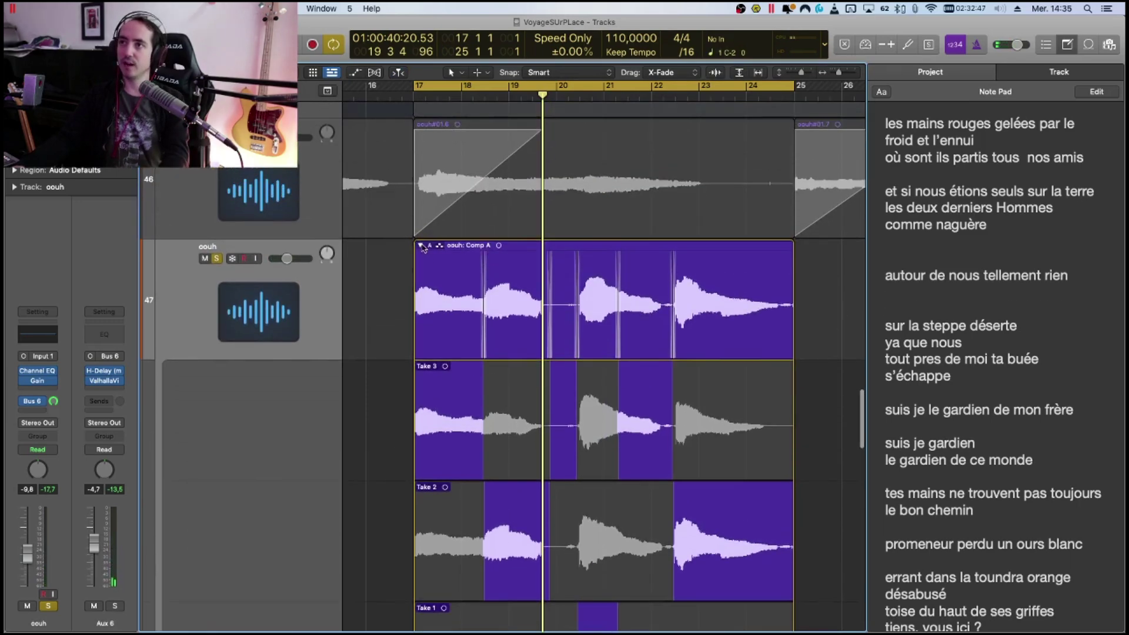
left_click(421, 245)
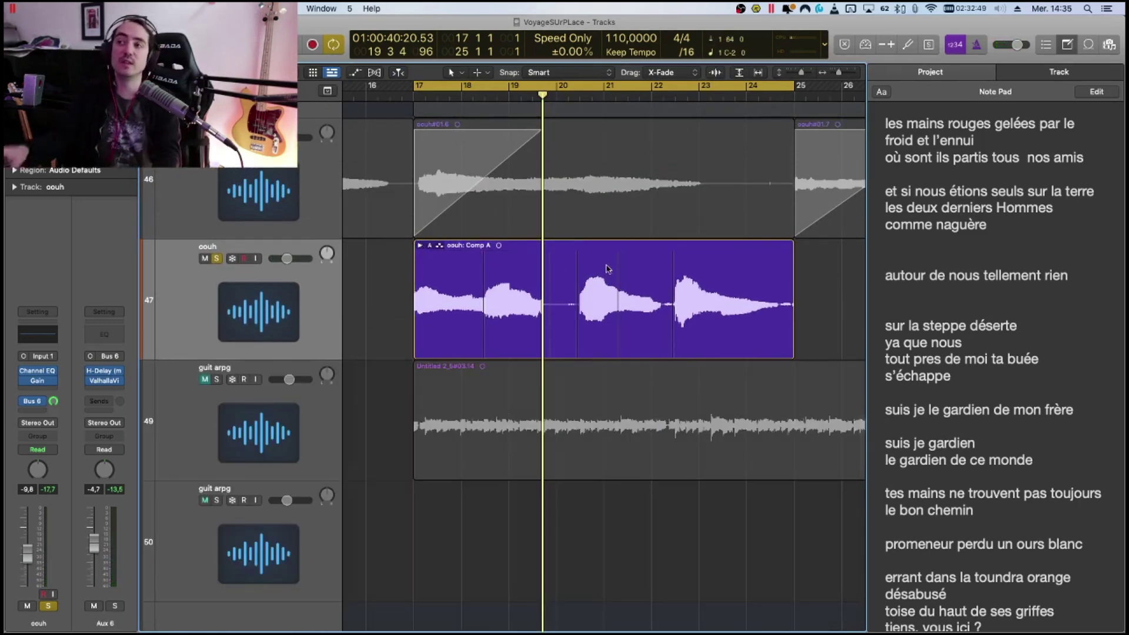
Try unpacking the collapsed oouh take folder onto new tracks, and undo the unpacking
left_click(523, 246)
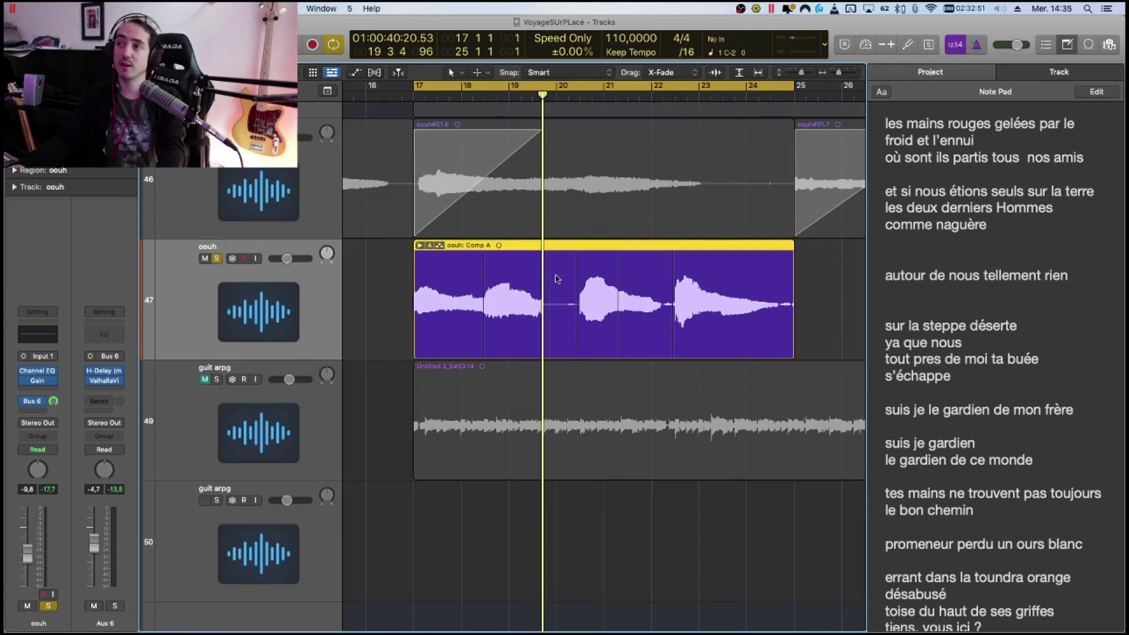
left_click(419, 246)
left_click(420, 246)
left_click(542, 254)
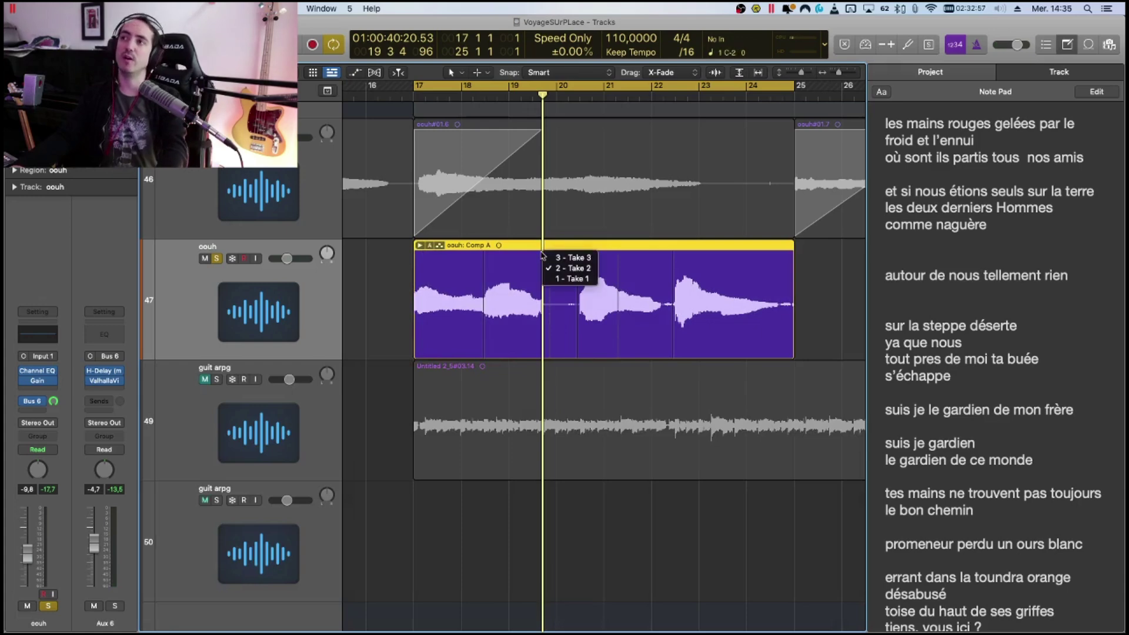
right_click(507, 246)
left_click(637, 260)
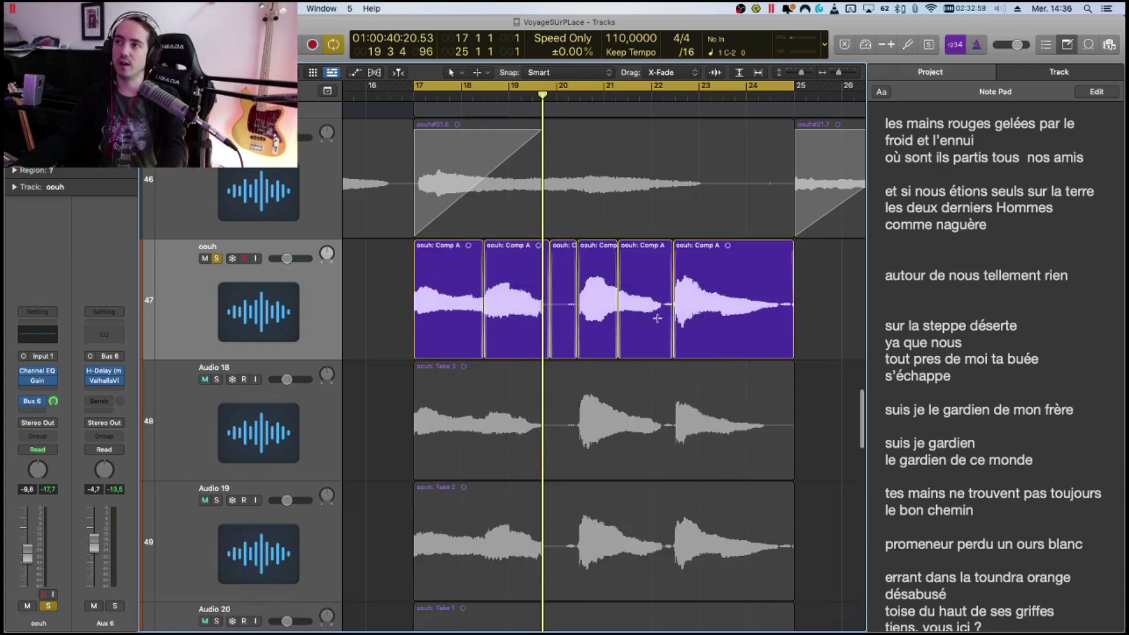
key("super+z")
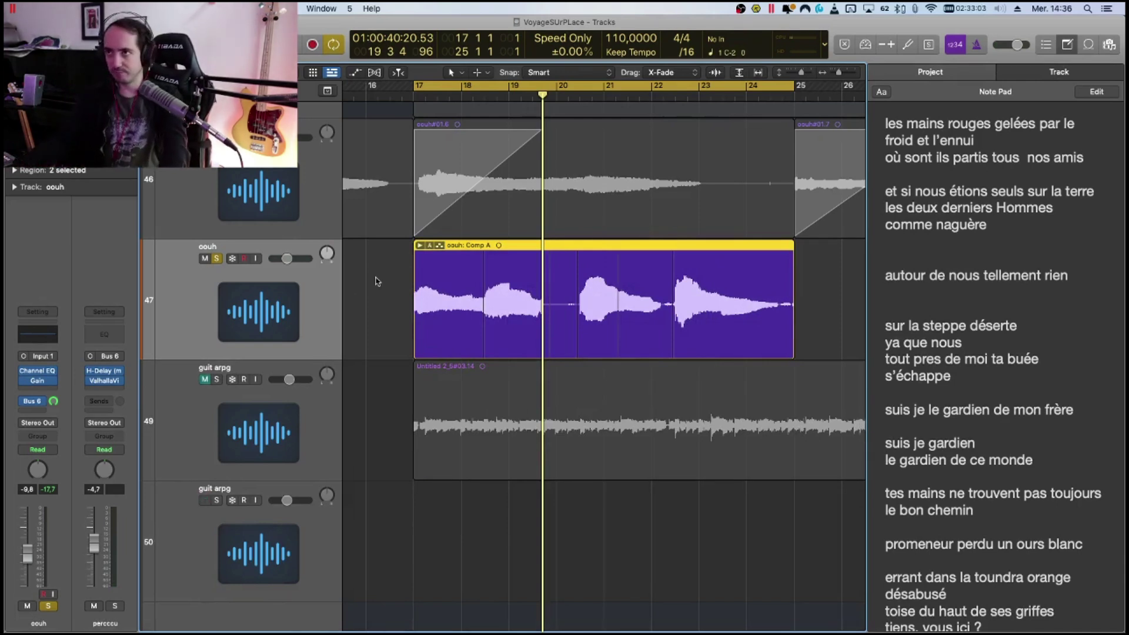
Turn off solo on the oouh track holding the take folder and mute that track
left_click(377, 281)
key("s")
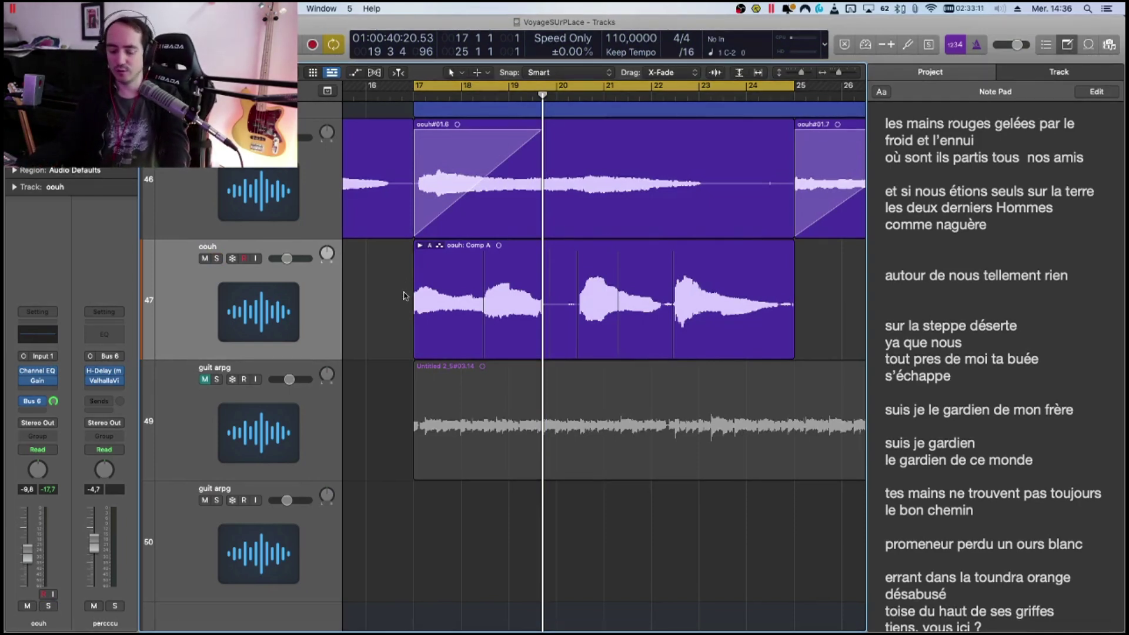
key("z")
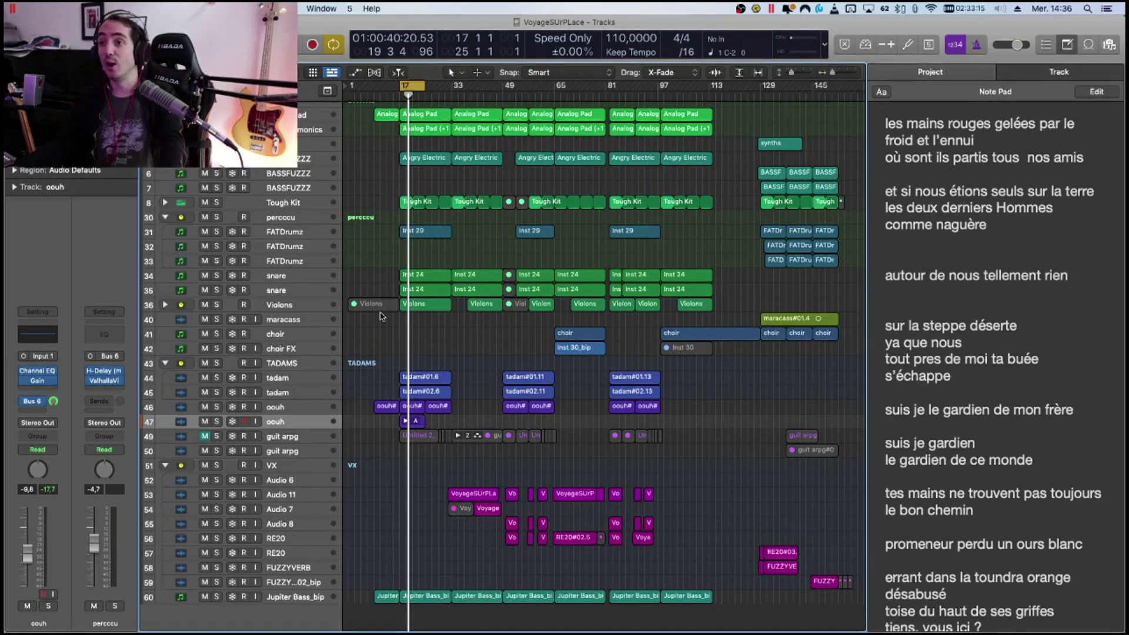
left_click(243, 422)
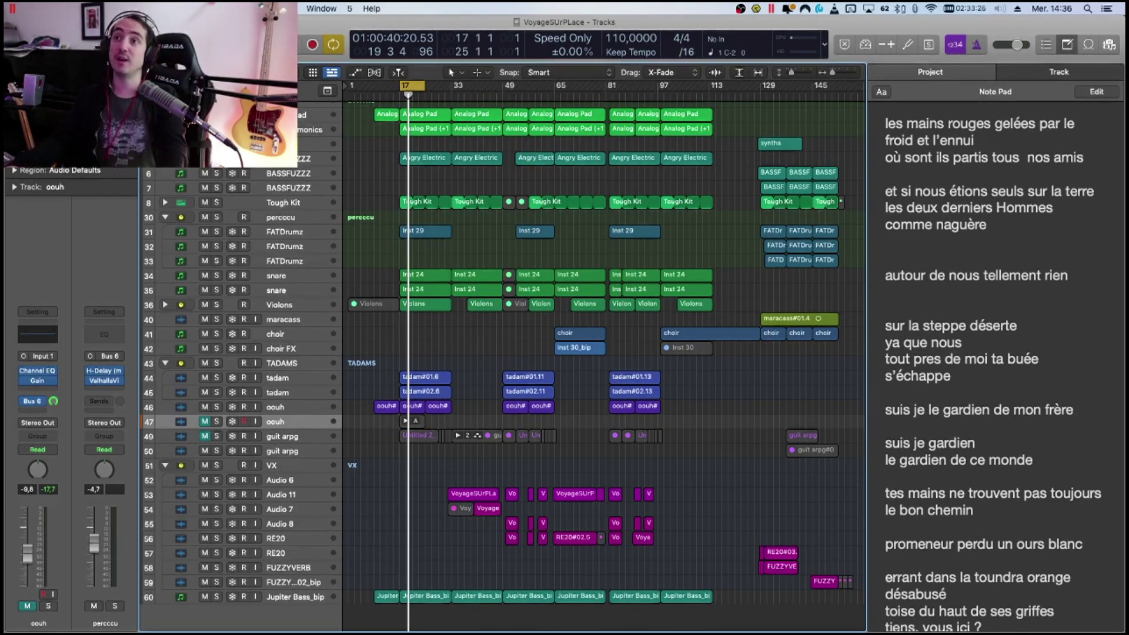
Create one software instrument track with Alchemy, place it directly above Tough Kit and close the instrument window
key("super+alt+n")
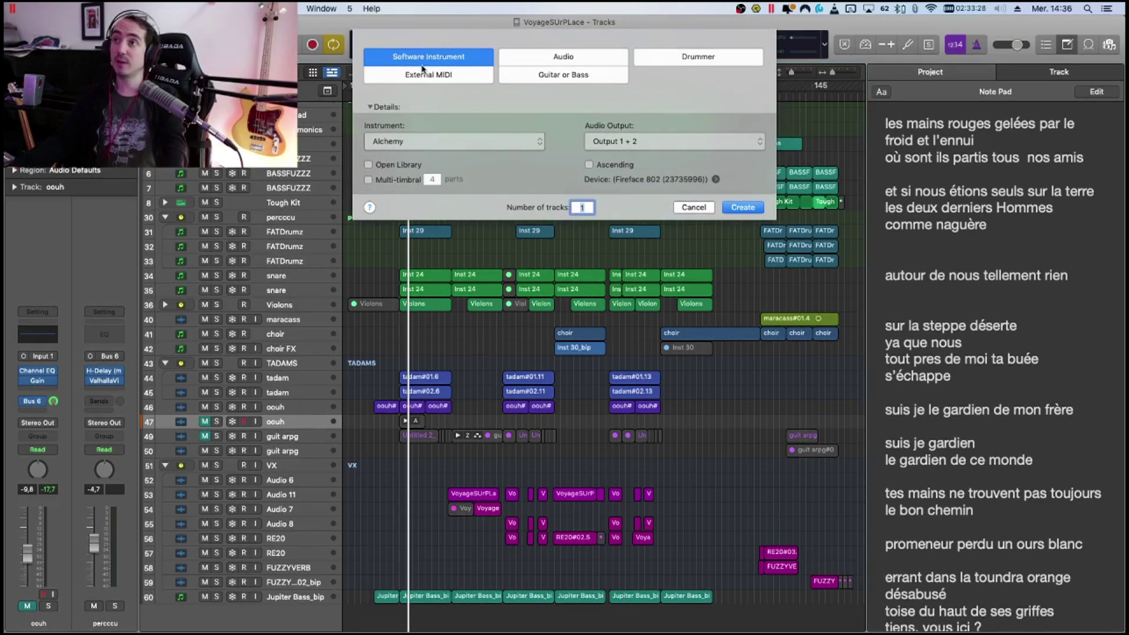
left_click(743, 207)
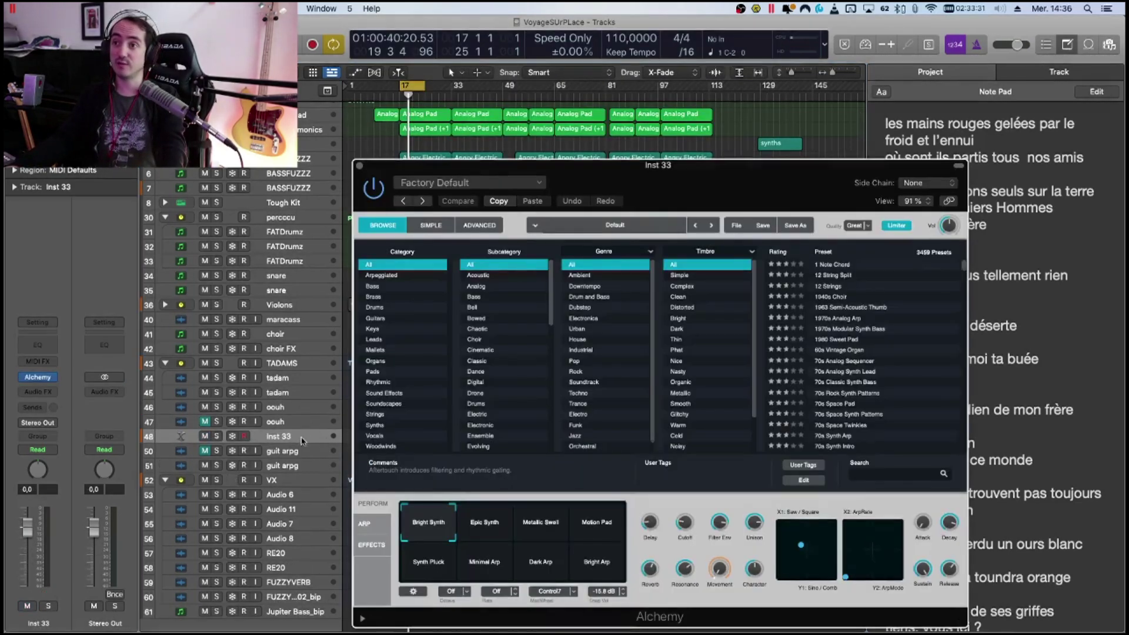
left_click_drag(308, 436, 309, 203)
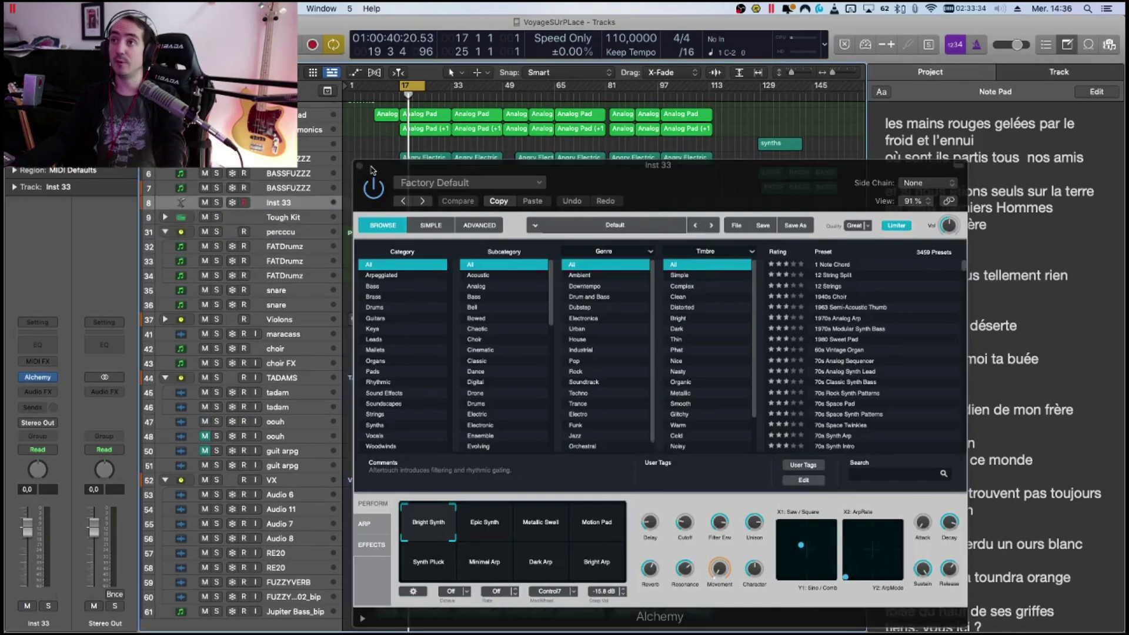
left_click_drag(372, 166, 609, 209)
key("super+w")
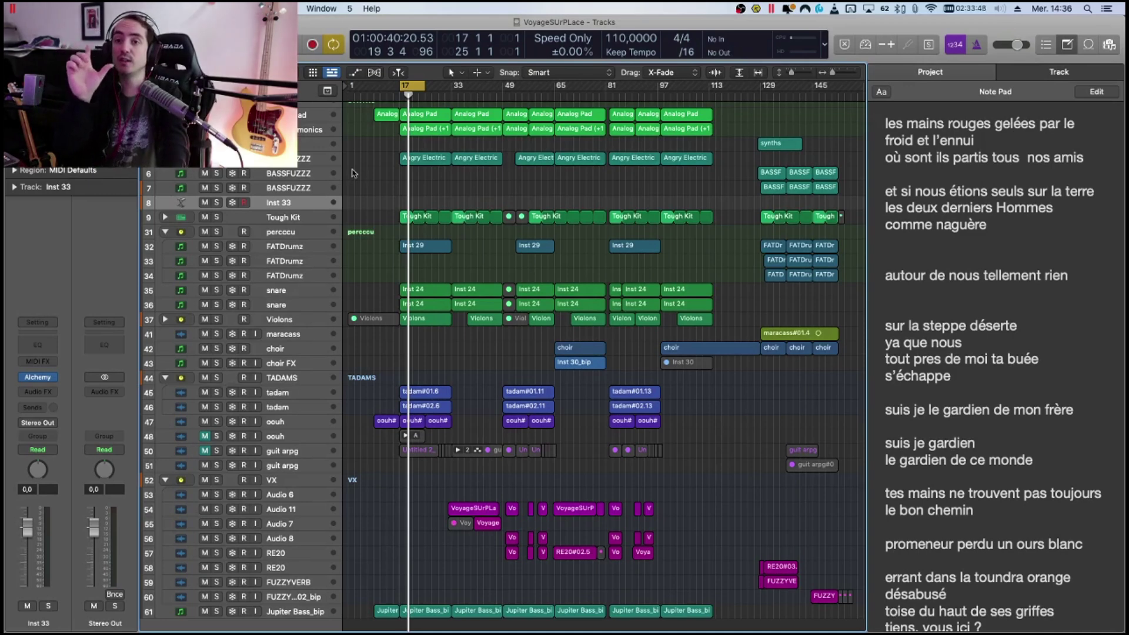
Open the Recording preferences showing the overlapping track recording options and move their window aside
scroll(352, 173, "up", 1)
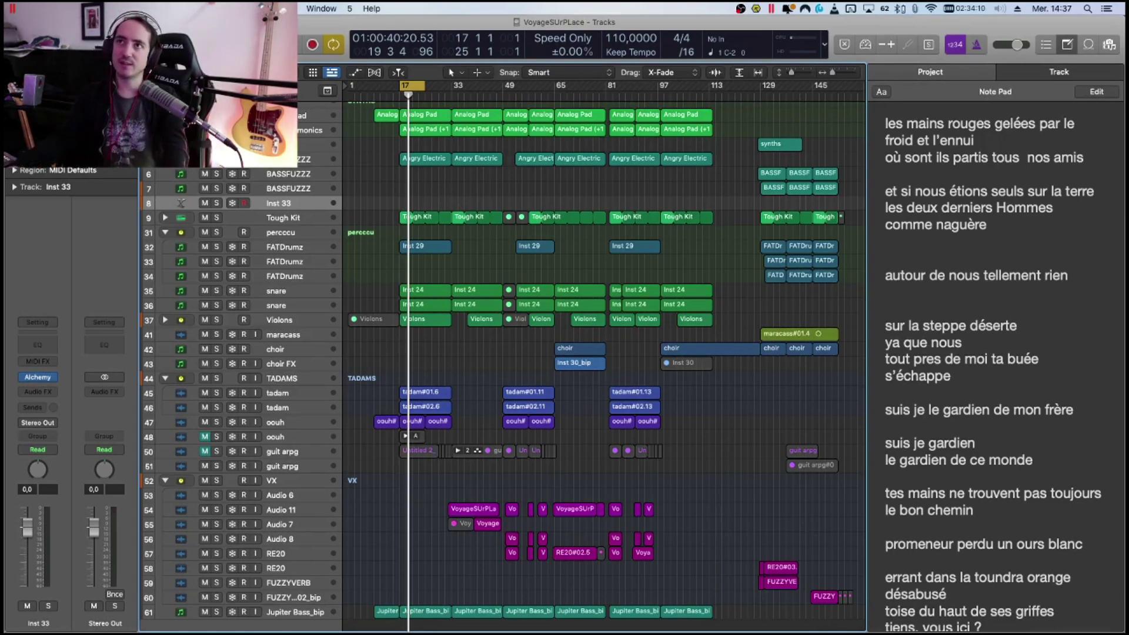
left_click(229, 8)
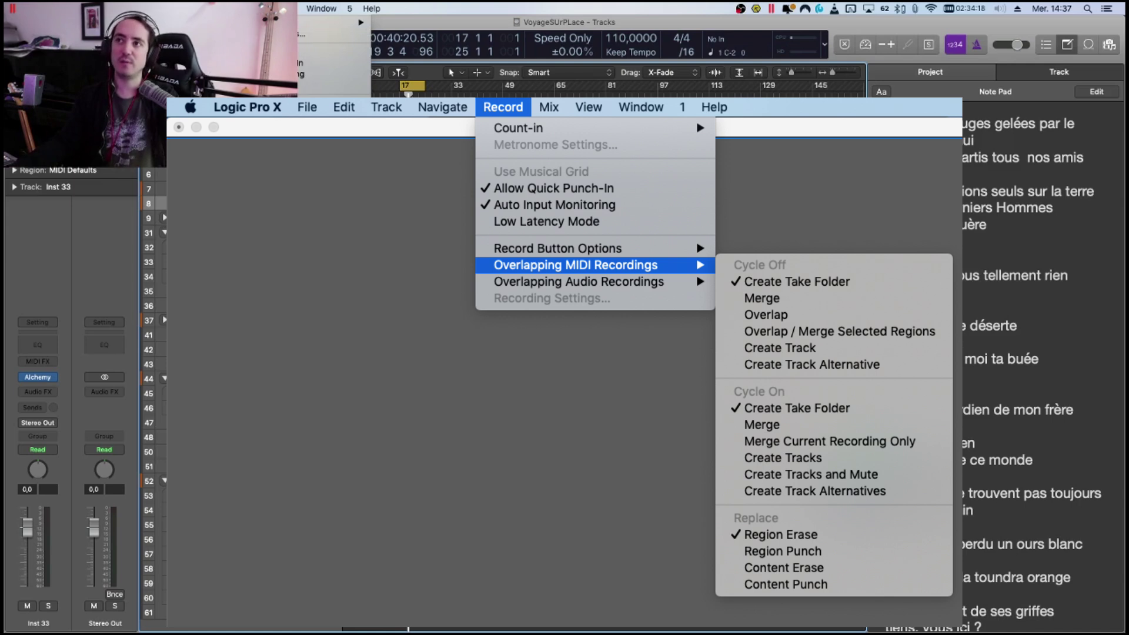
mouse_move(52, 8)
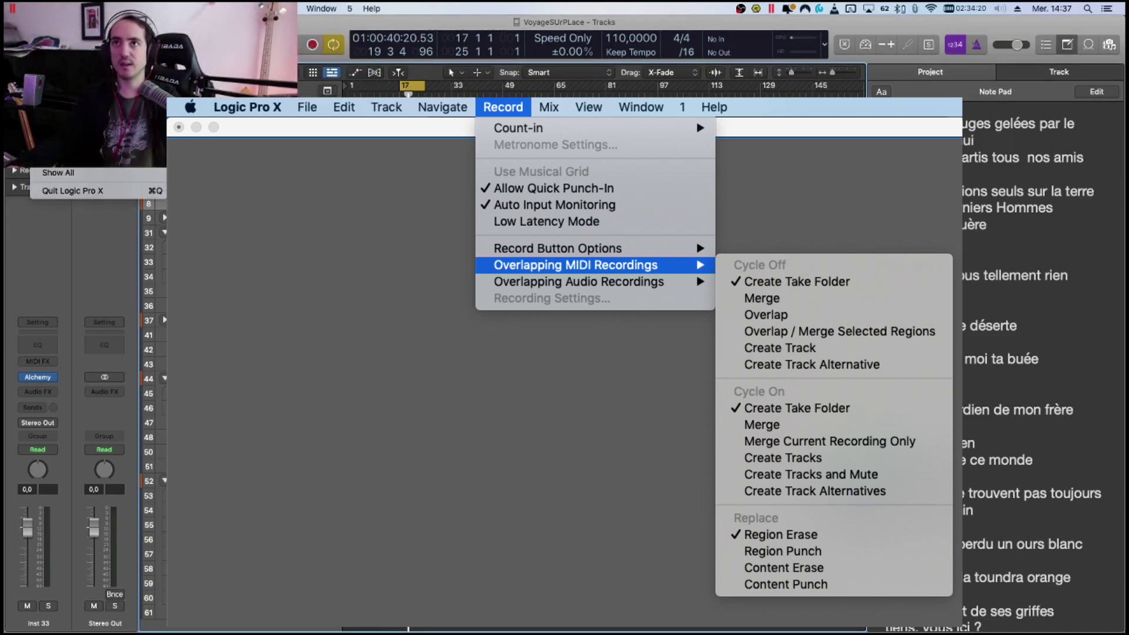
mouse_move(67, 39)
left_click(205, 52)
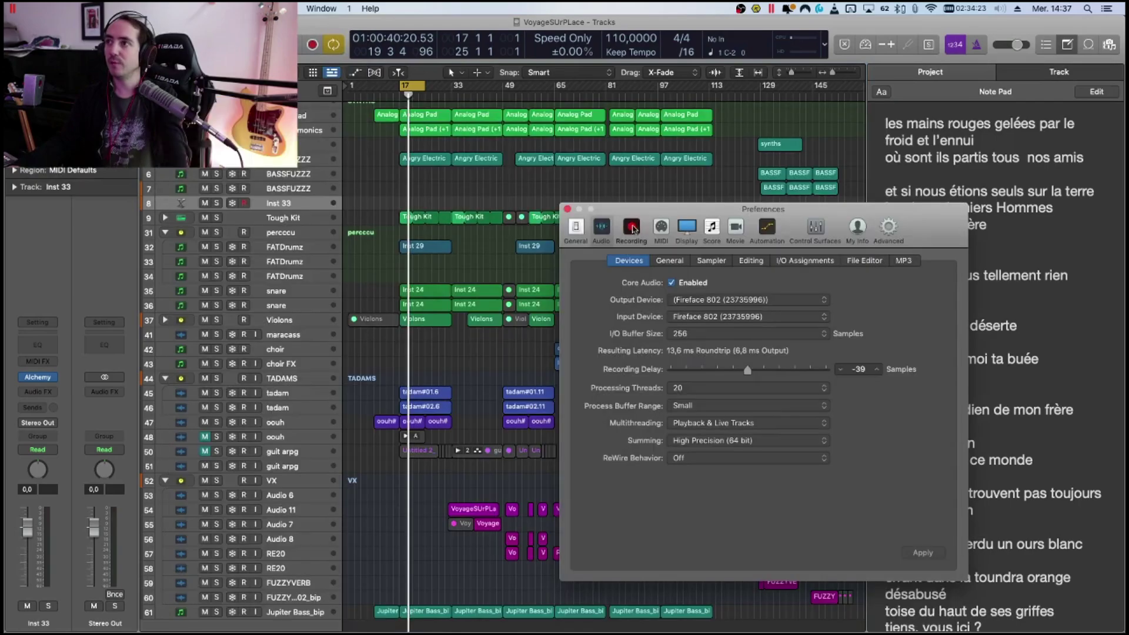
left_click(632, 228)
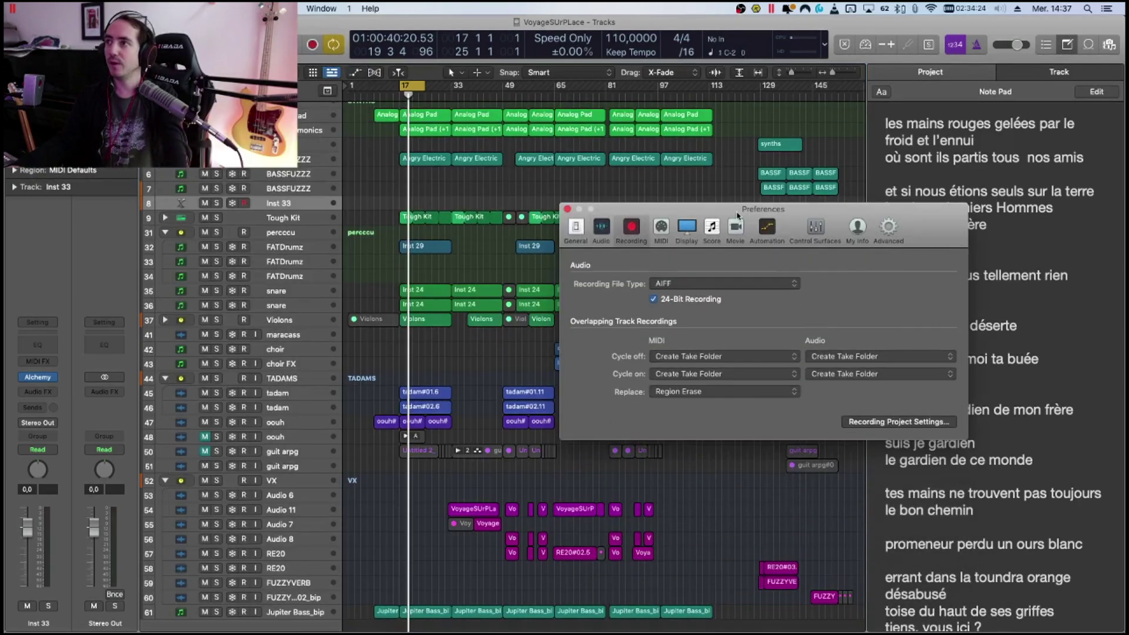
left_click_drag(731, 215, 520, 187)
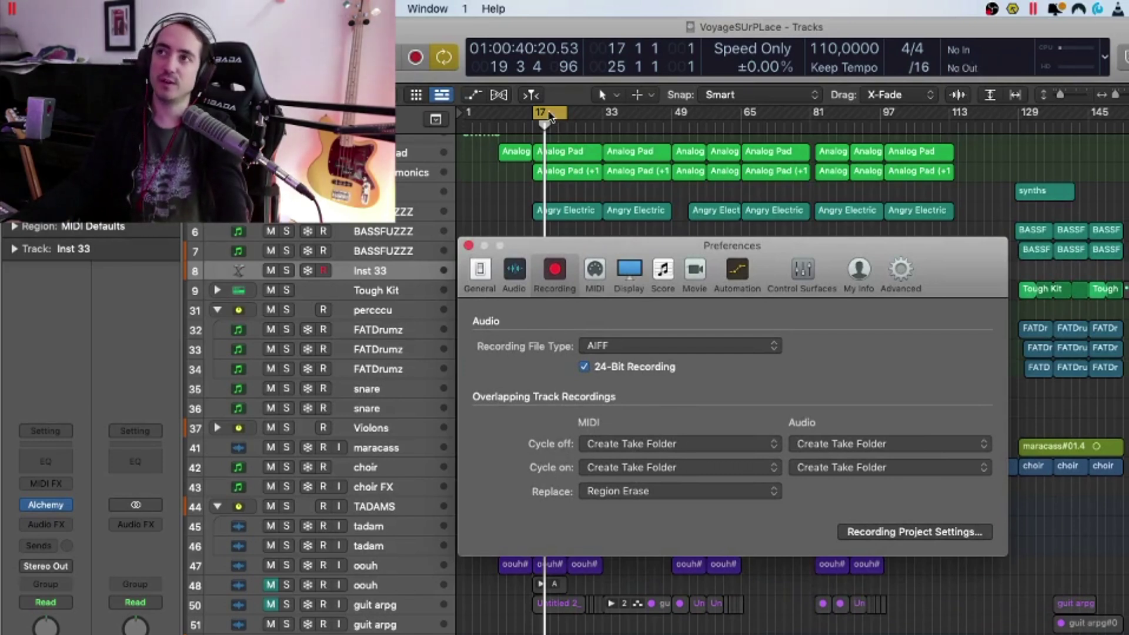
Check the MIDI overlap choice for Cycle off and turn cycle mode off
left_click(549, 117)
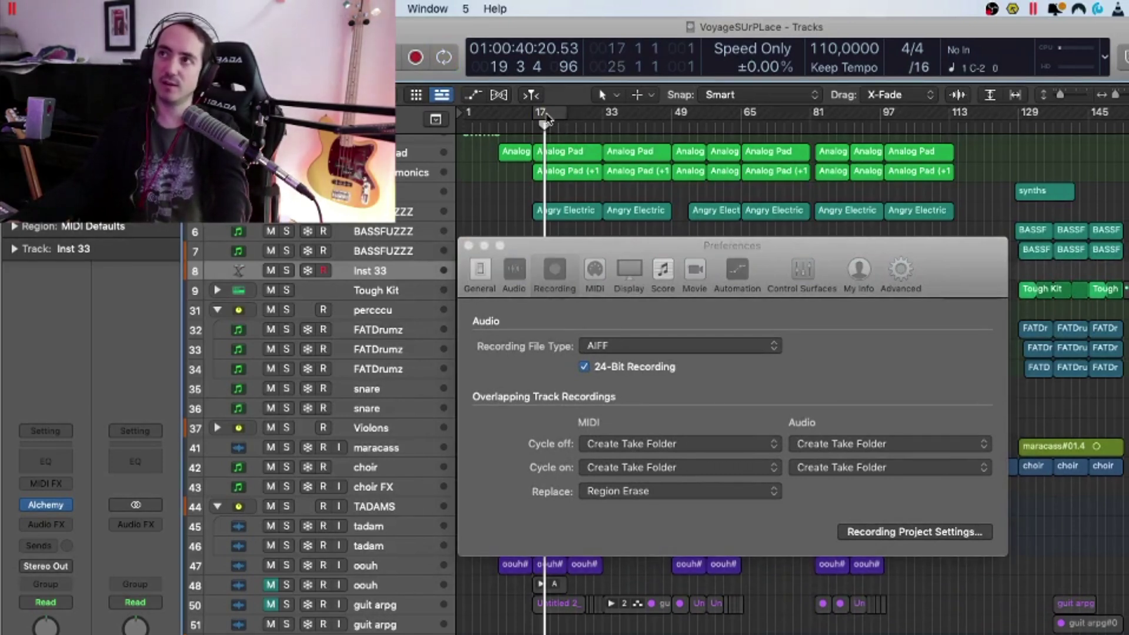
left_click(548, 114)
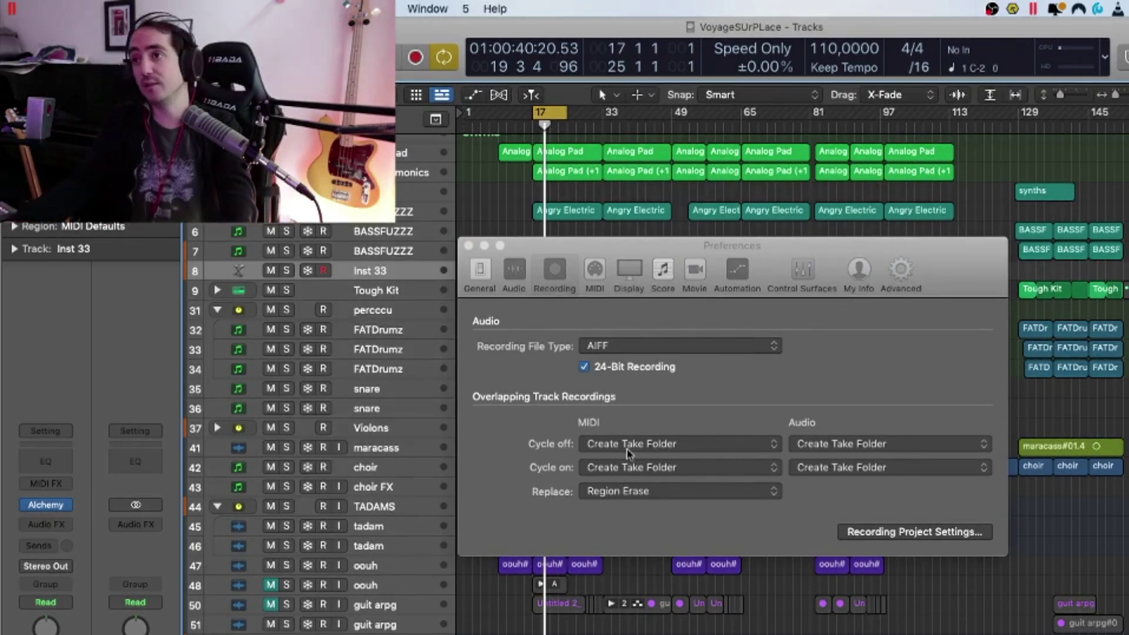
left_click(629, 451)
left_click(644, 445)
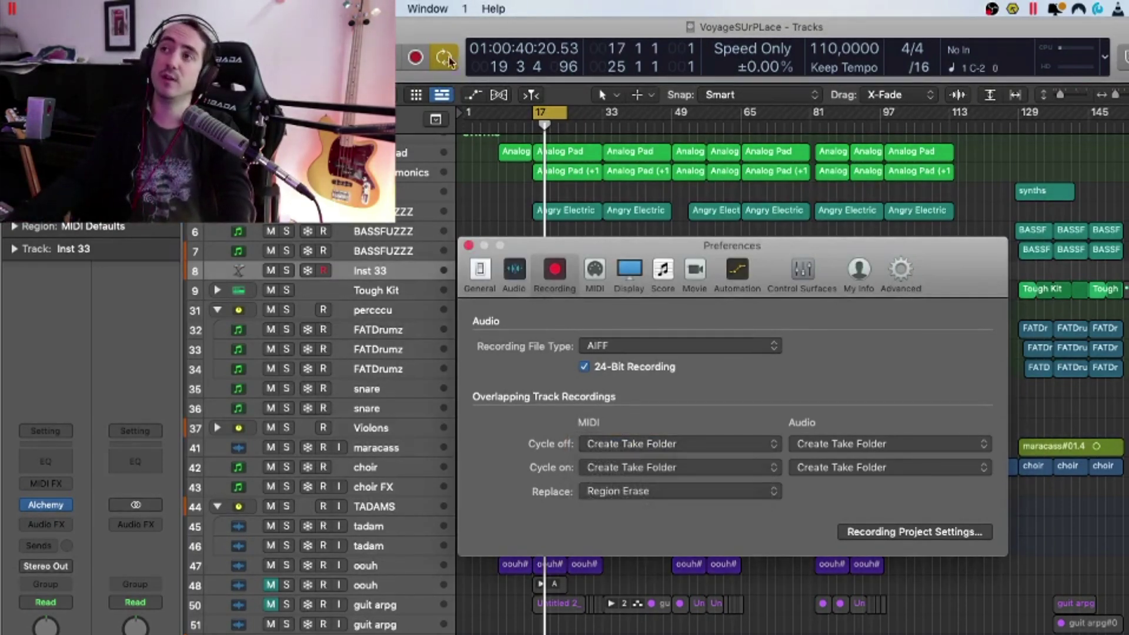
left_click(542, 116)
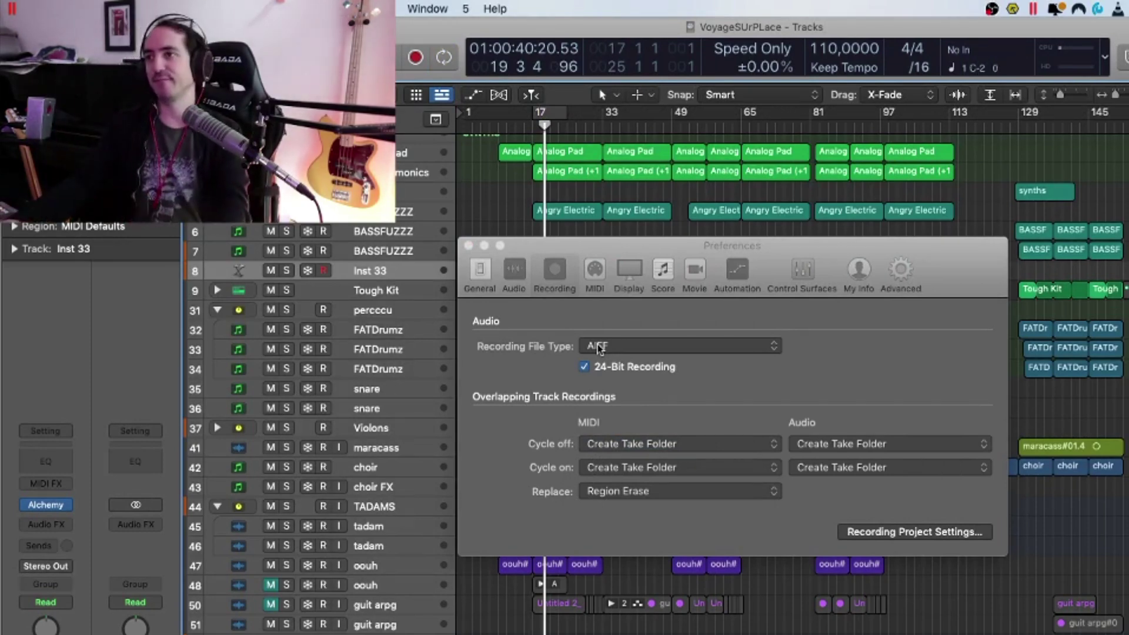
Try Create New Track for audio overlaps with Cycle off, review the Cycle on choices, and restore Create Take Folder
left_click_drag(760, 272, 229, 491)
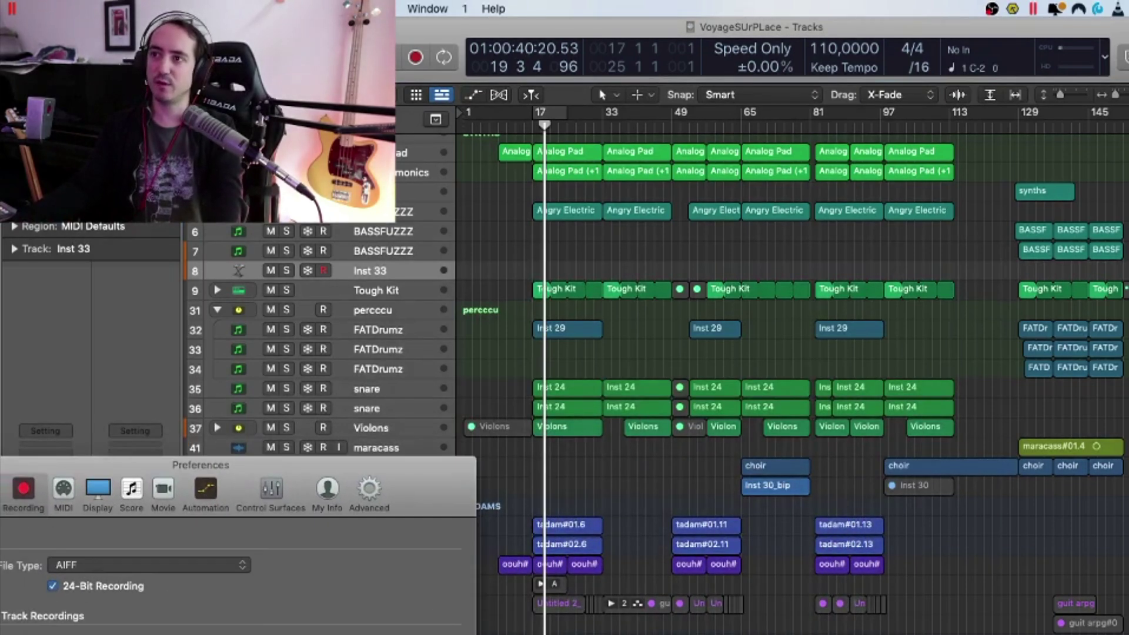
left_click_drag(302, 474, 741, 371)
left_click(775, 558)
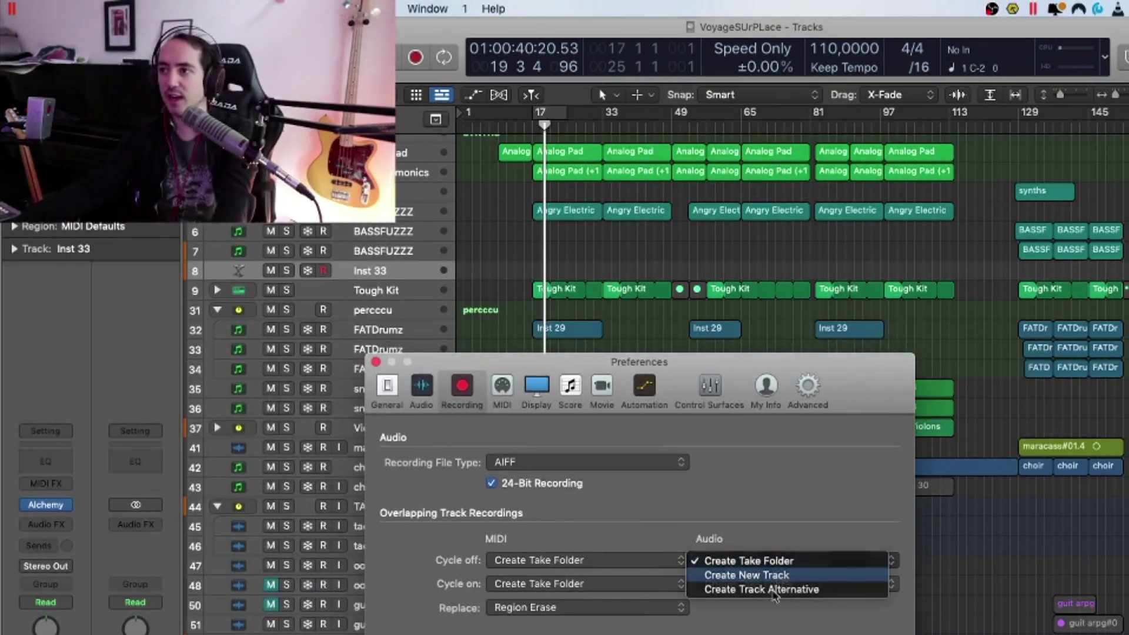
left_click(780, 575)
left_click(790, 581)
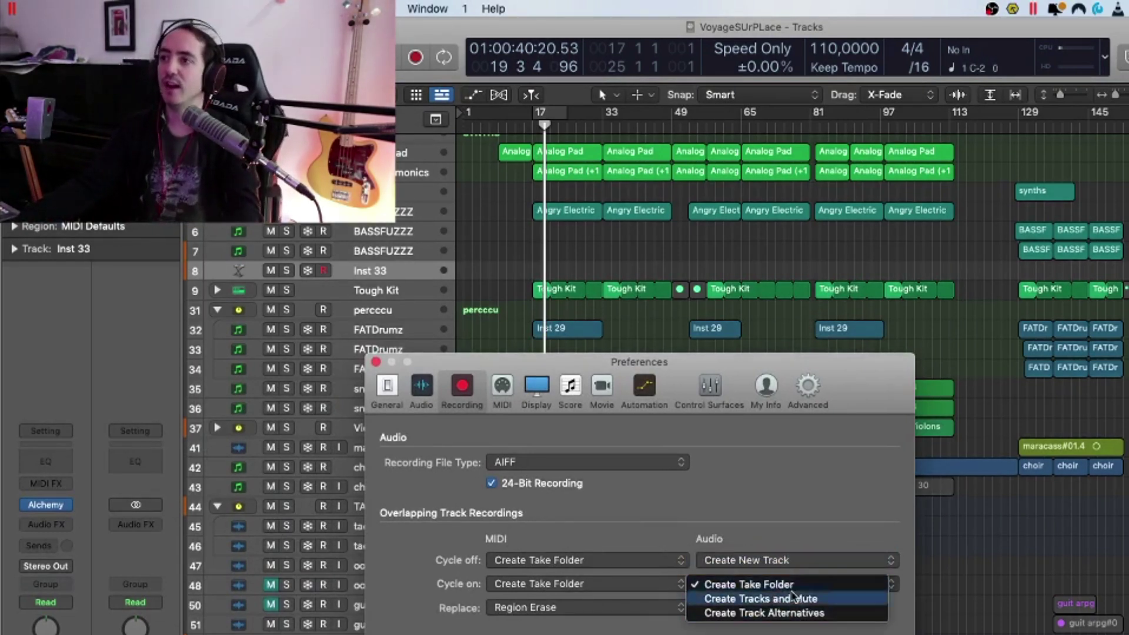
left_click(765, 584)
left_click(788, 583)
left_click(786, 585)
left_click(782, 561)
left_click(759, 542)
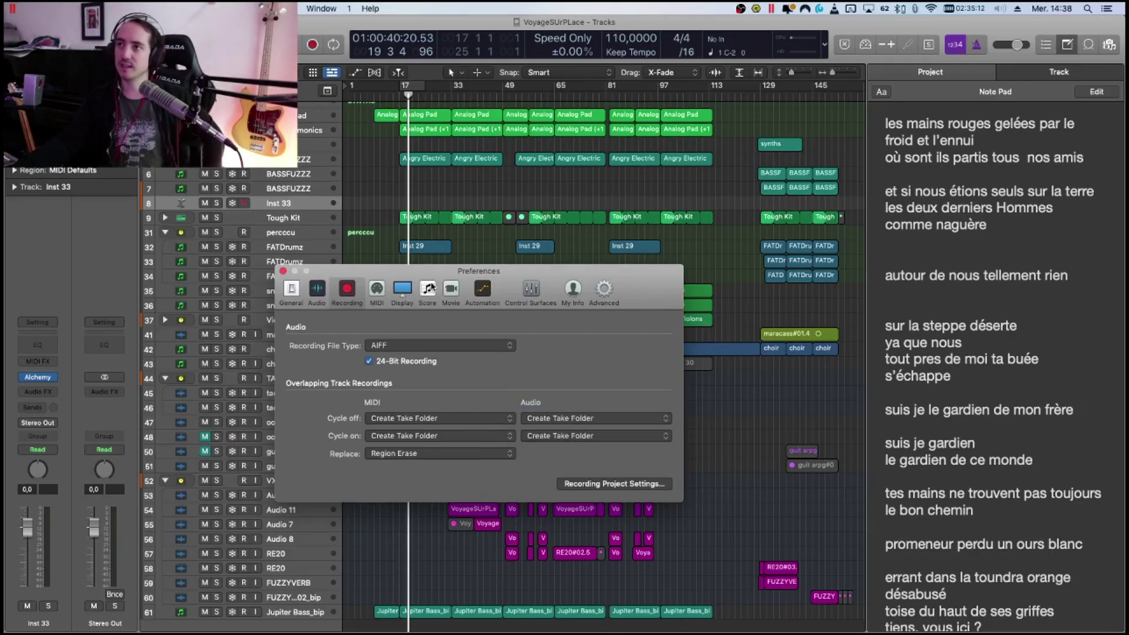
Set the MIDI overlapping recordings option for Cycle off to Merge
left_click_drag(431, 287, 765, 303)
left_click(739, 438)
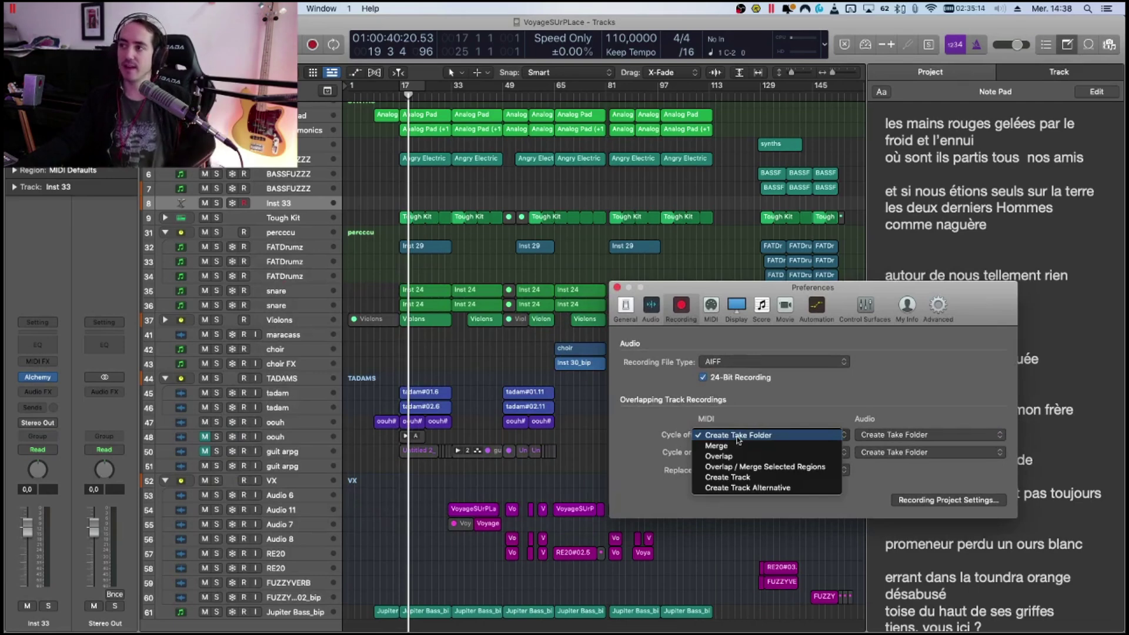
left_click(740, 439)
left_click(741, 438)
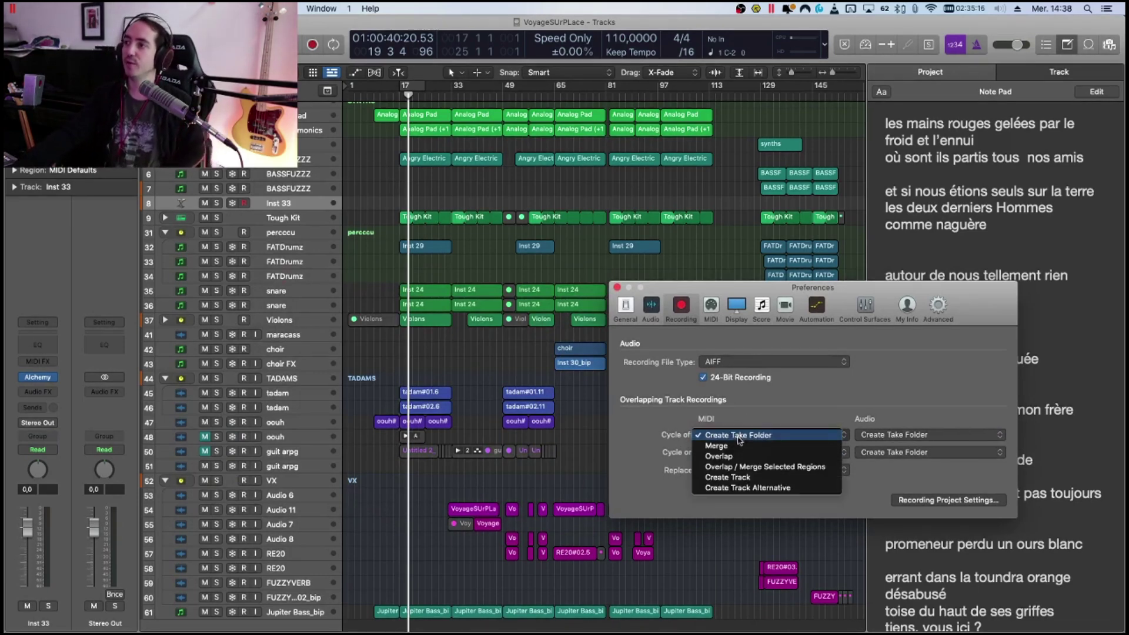
left_click(728, 447)
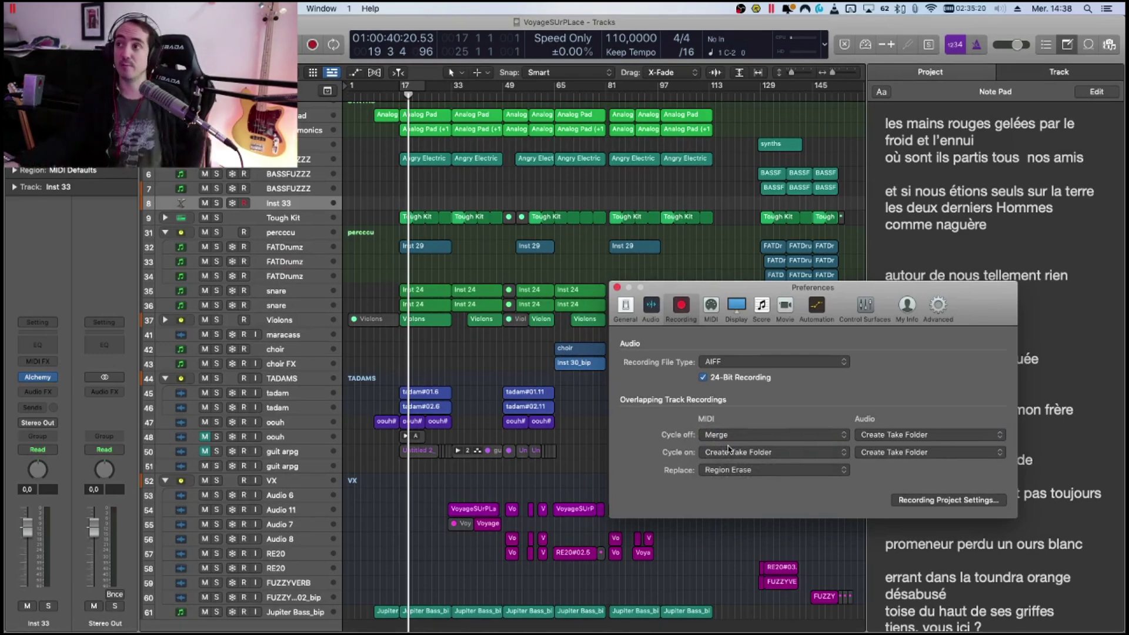
Solo the Inst 33 track and record a short MIDI region on it from about bar 17
left_click(217, 203)
key("r")
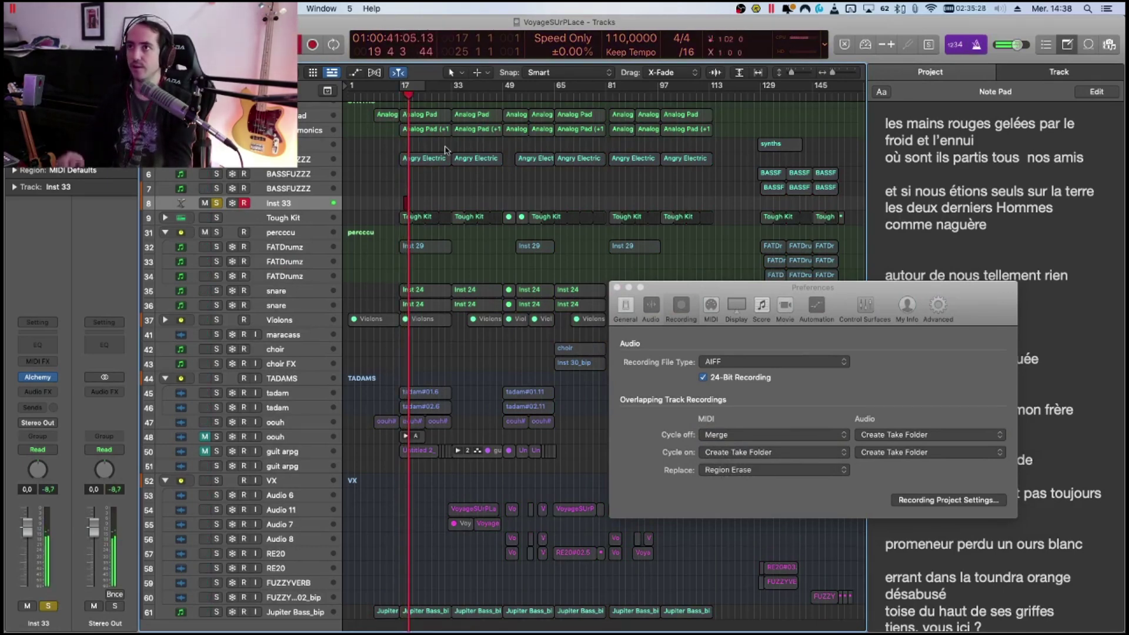
key("space")
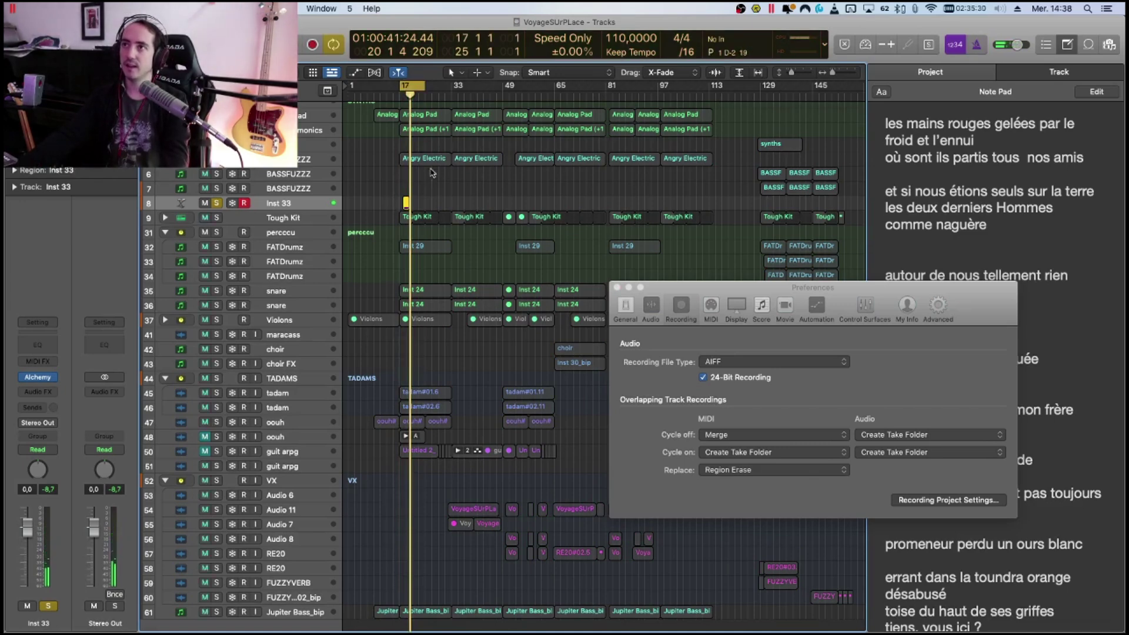
Move the playhead back to about bar 16 and record a second MIDI pass over the Inst 33 region, with the Piano Roll open
left_click_drag(409, 82, 397, 82)
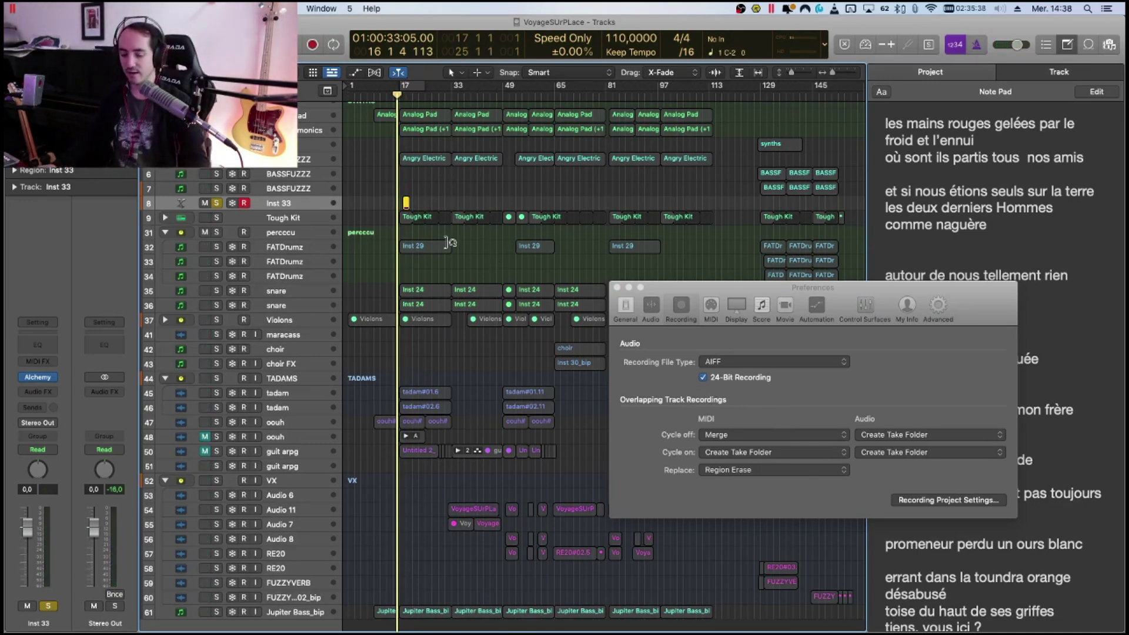
key("r")
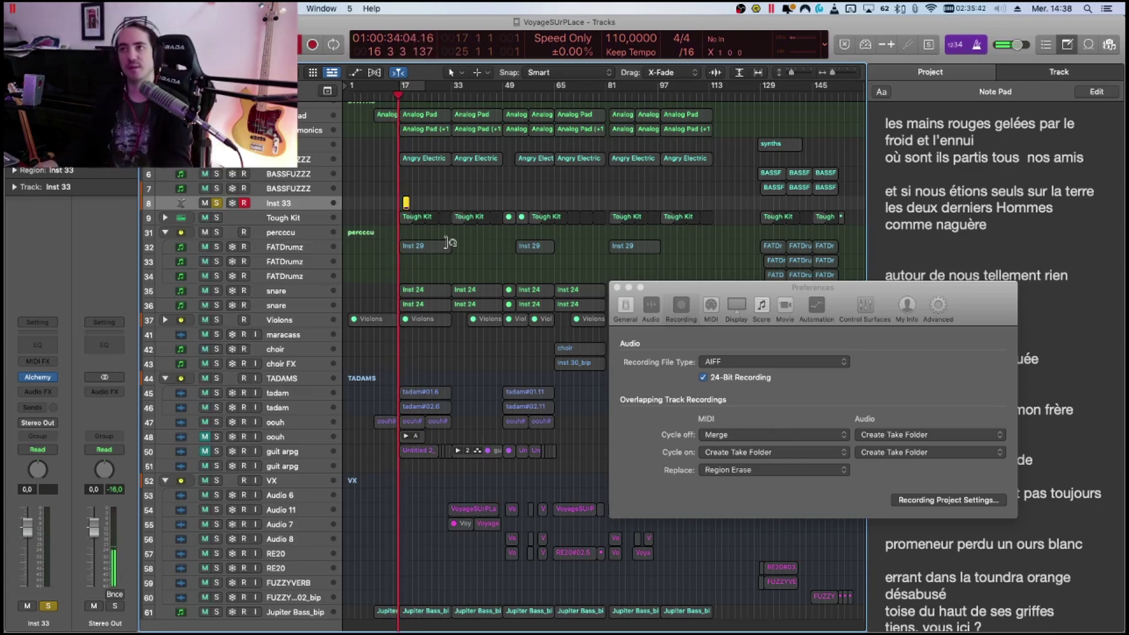
key("p")
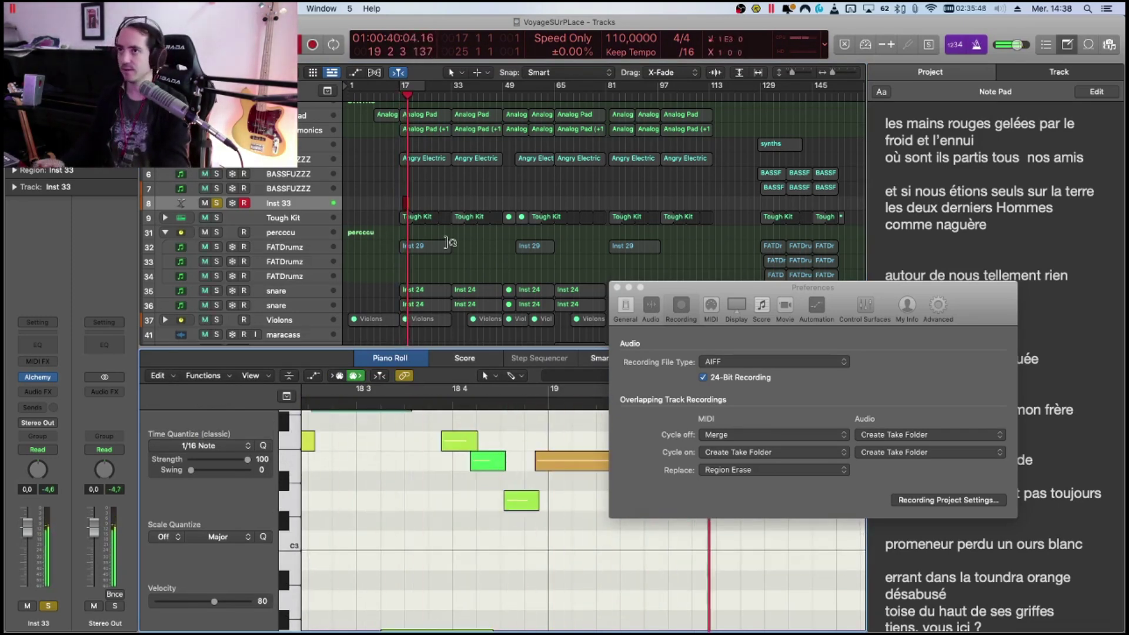
key("space")
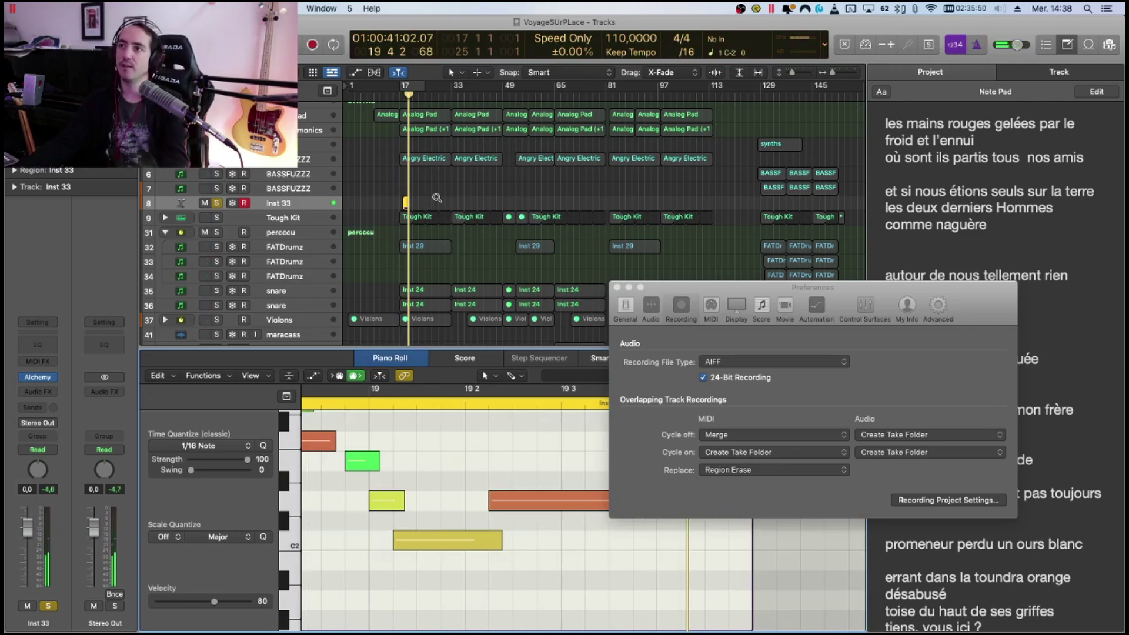
Examine the recorded notes of the Inst 33 region in the Piano Roll, with and without Collapse Mode
left_click_drag(436, 197, 393, 229)
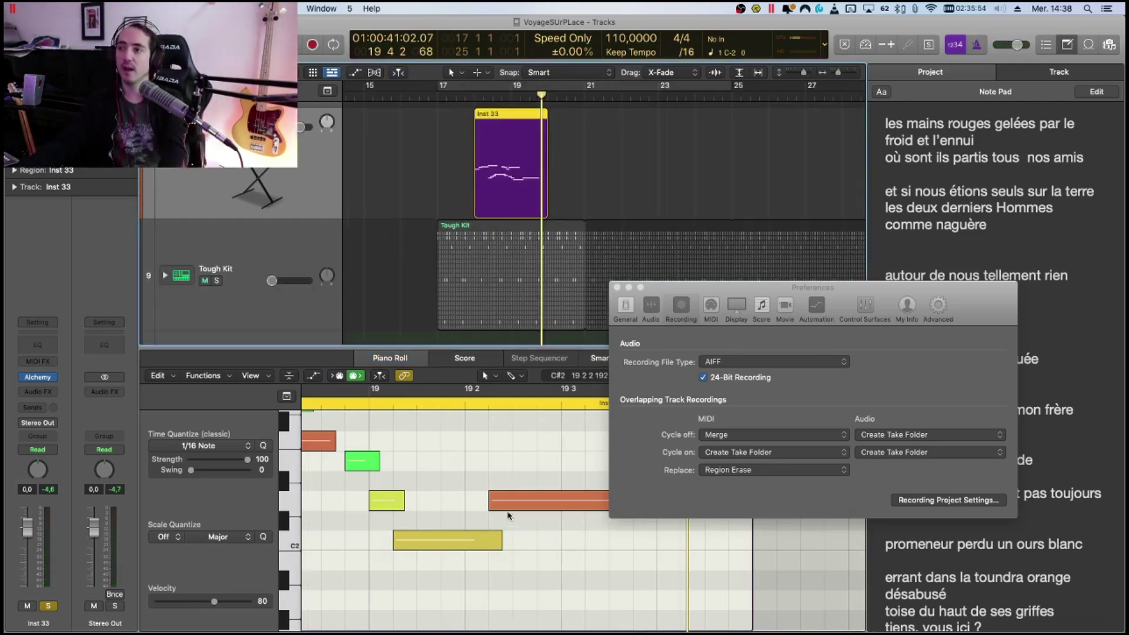
scroll(508, 520, "up", 8)
left_click_drag(694, 292, 720, 168)
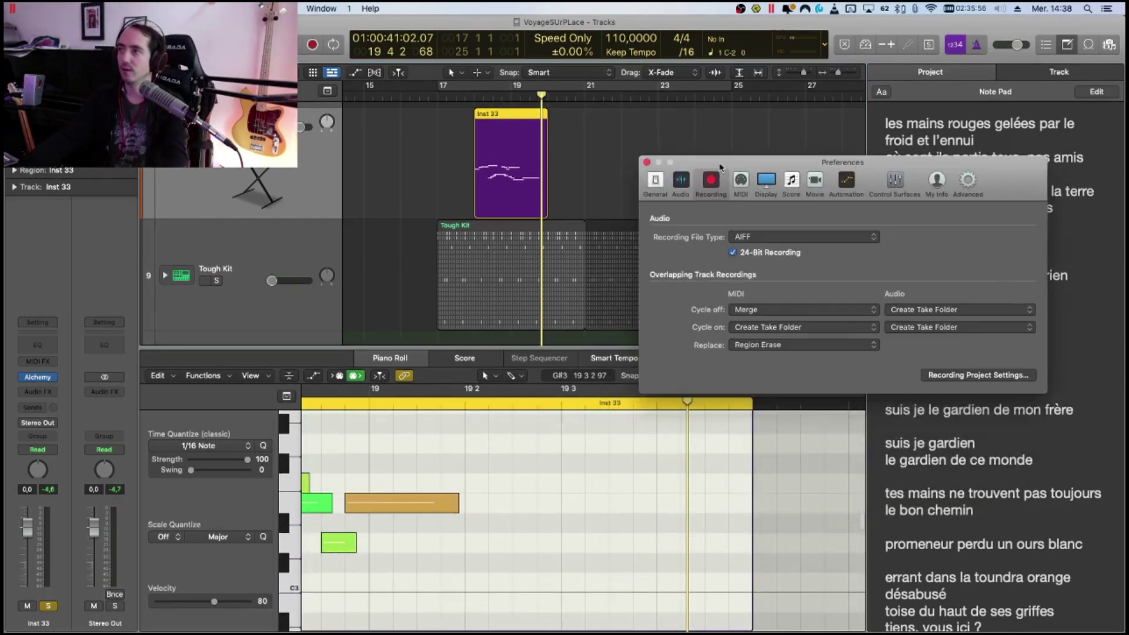
scroll(446, 571, "down", 6)
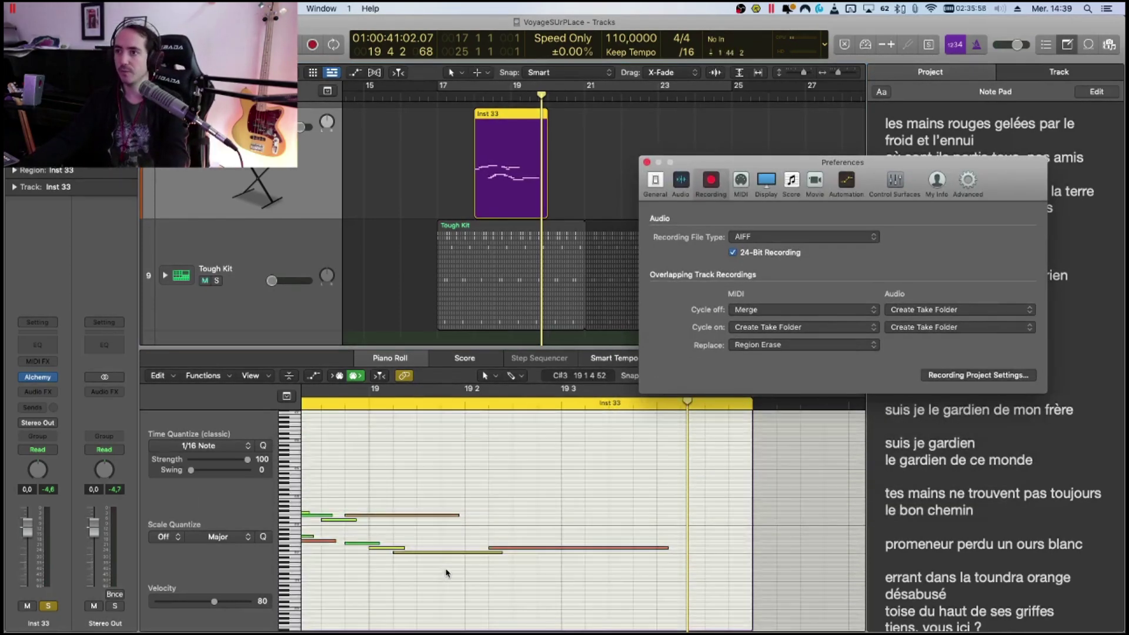
scroll(446, 571, "left", 5)
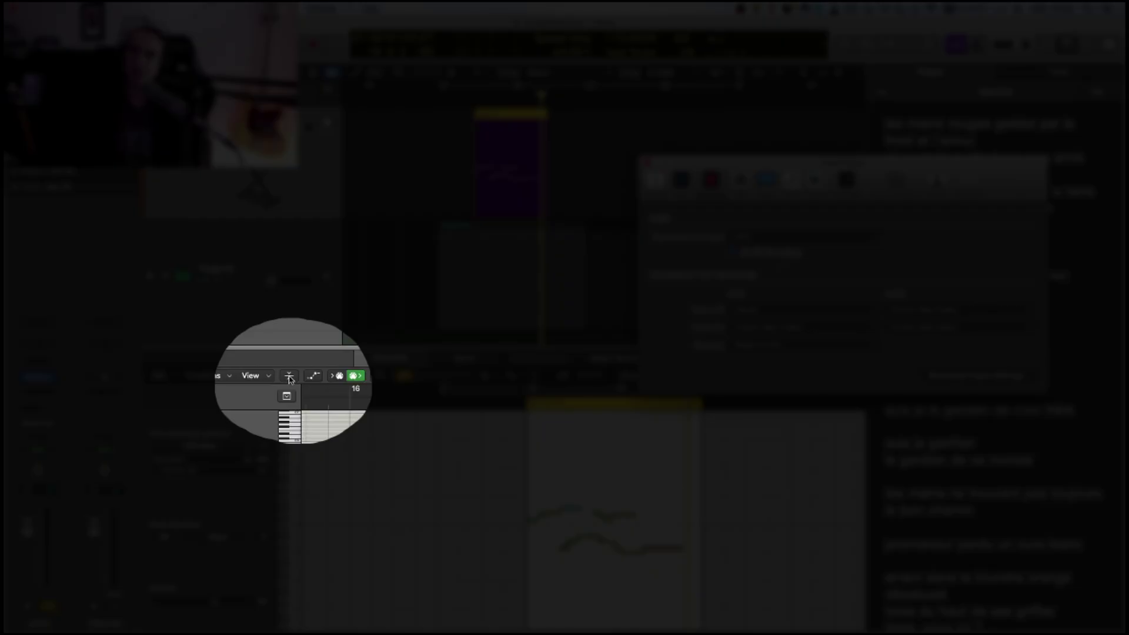
left_click(289, 376)
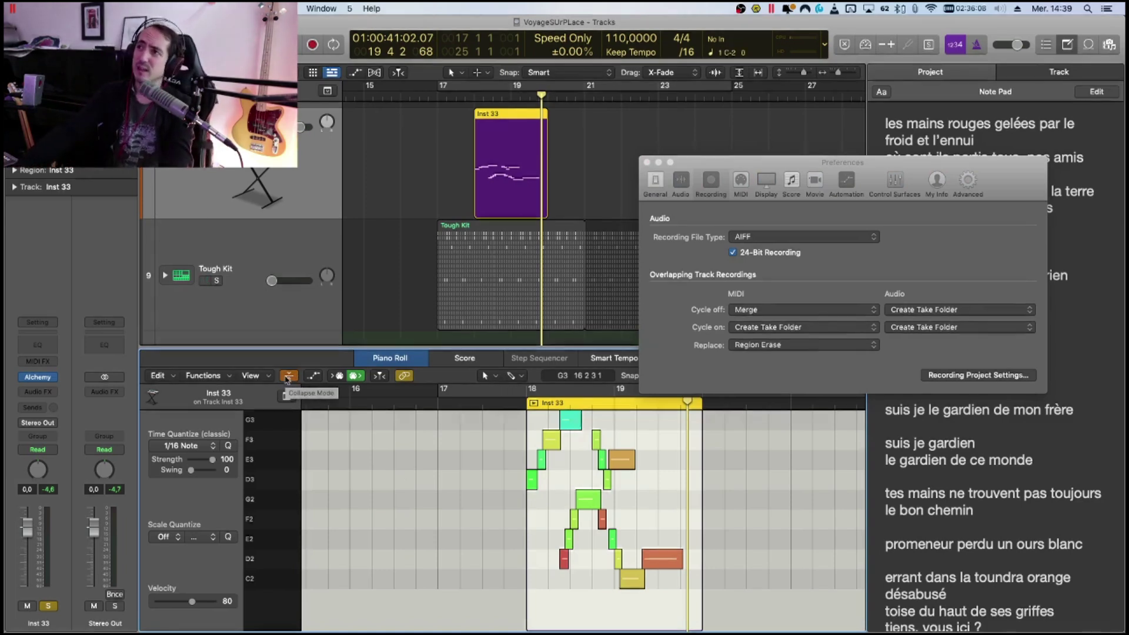
left_click(288, 377)
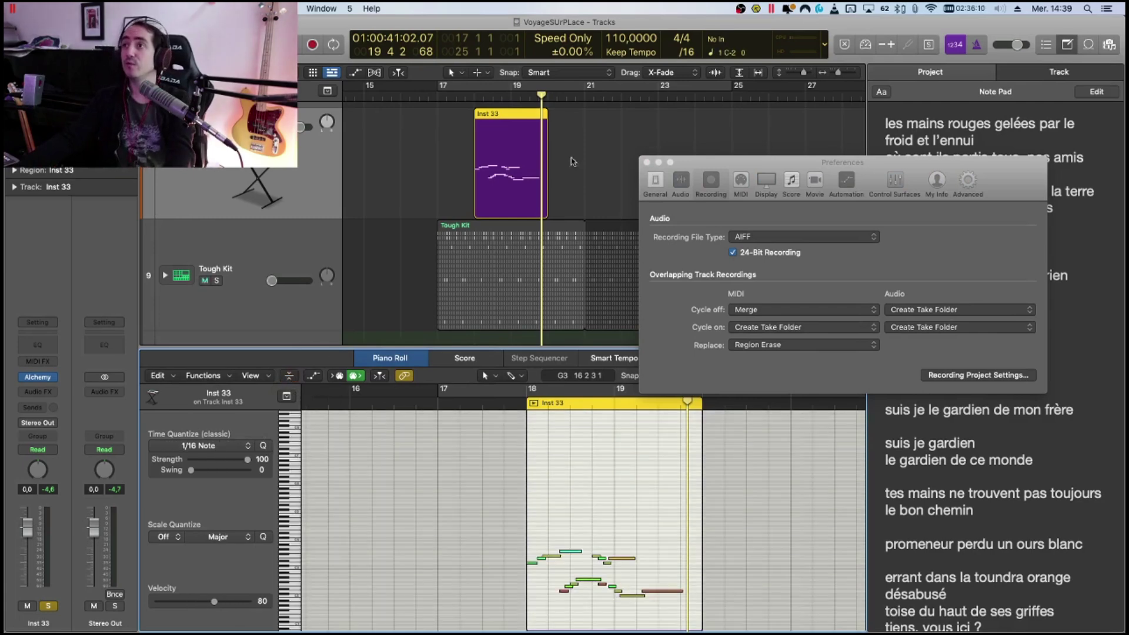
Set the MIDI overlapping recordings option for Cycle off to Create Take Folder and keep Create Take Folder for Cycle on
left_click(574, 138)
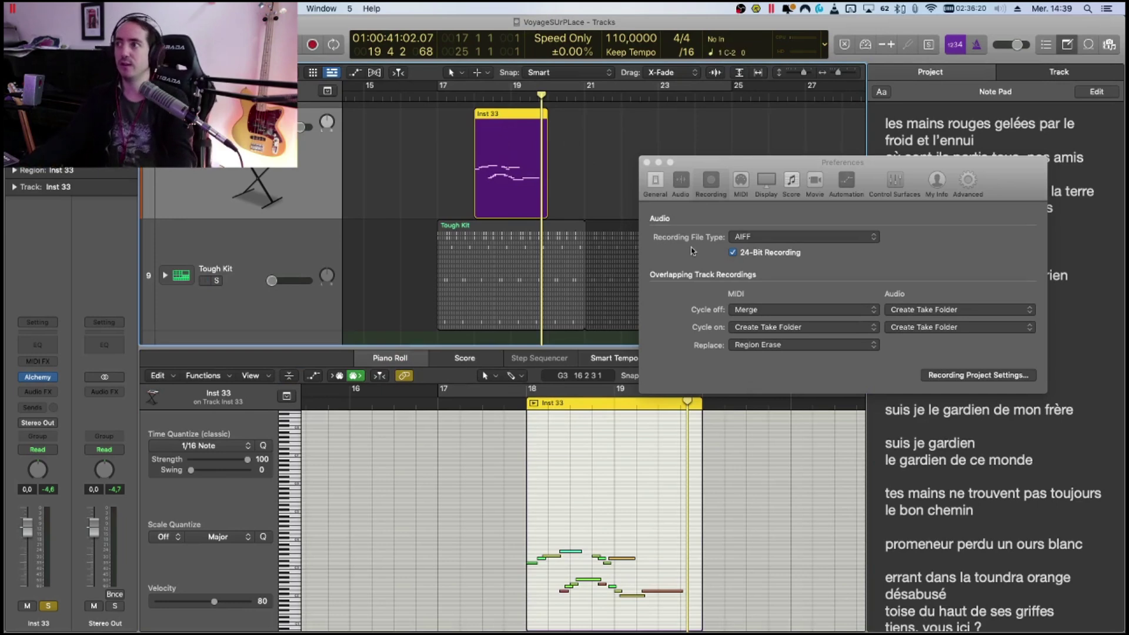
left_click(758, 312)
left_click(701, 290)
left_click(776, 310)
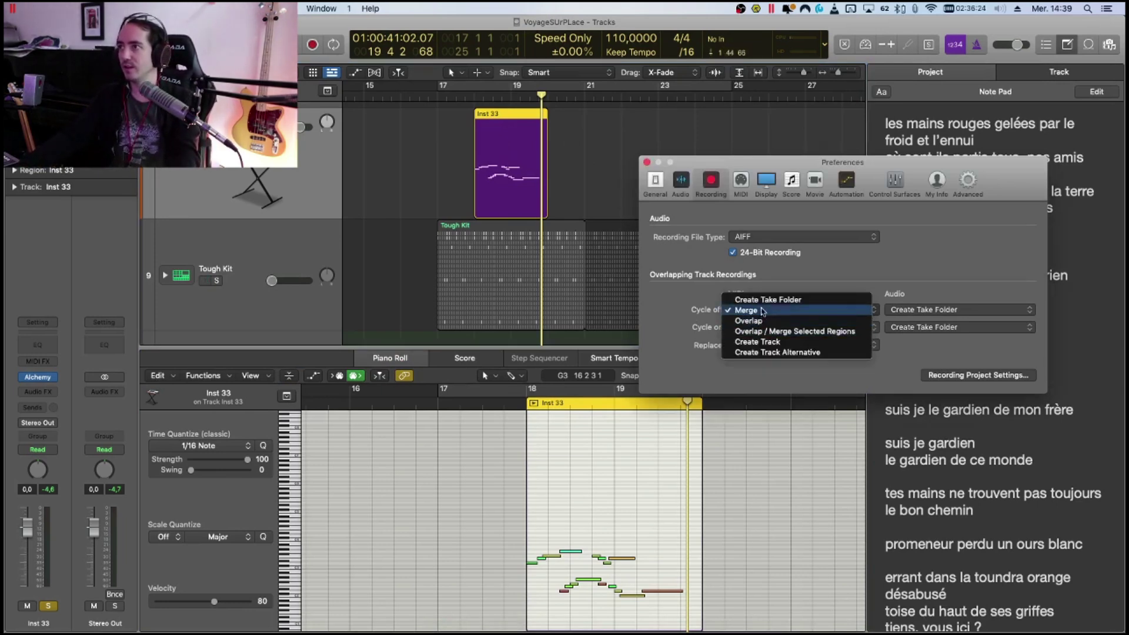
left_click(765, 299)
left_click(760, 328)
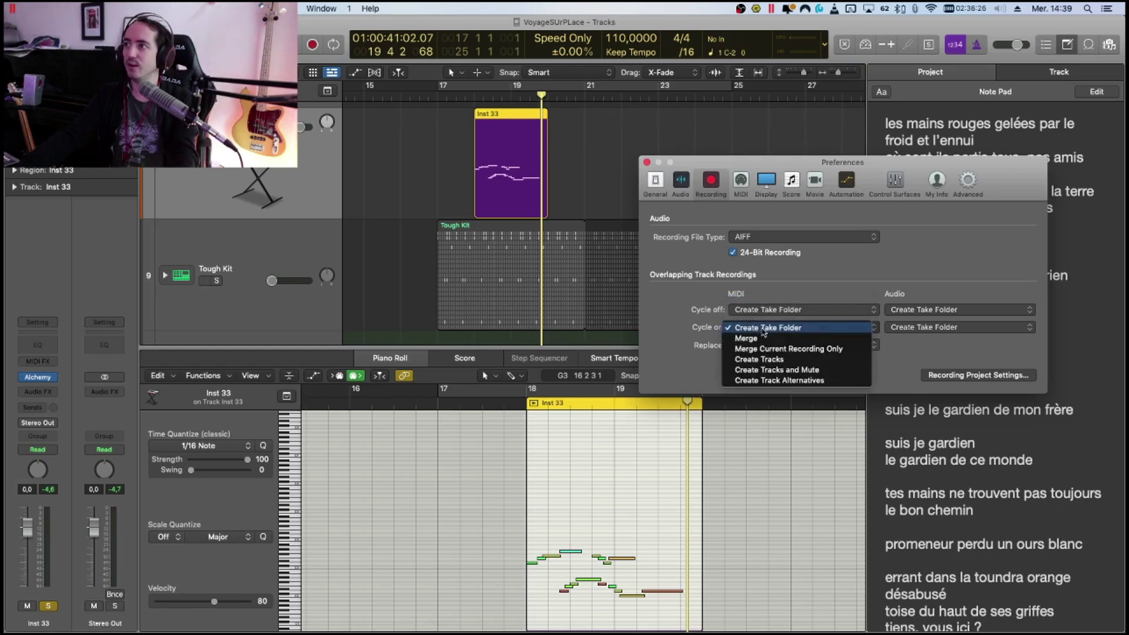
left_click(763, 331)
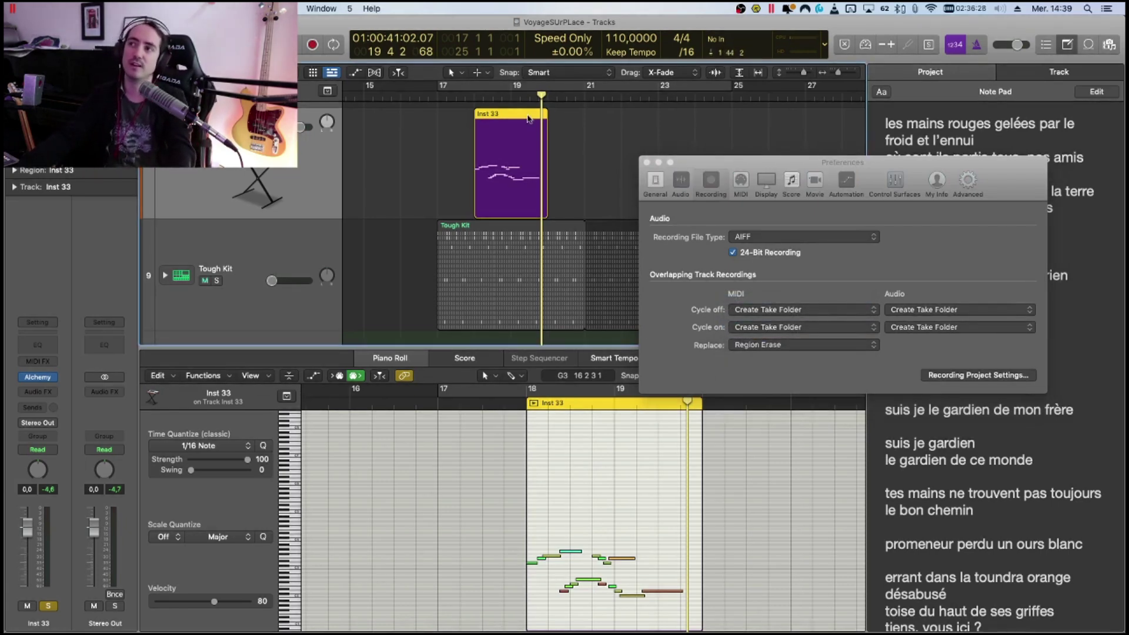
Delete the recorded Inst 33 region and set the cycle range to bars 17 to 21
key("Delete")
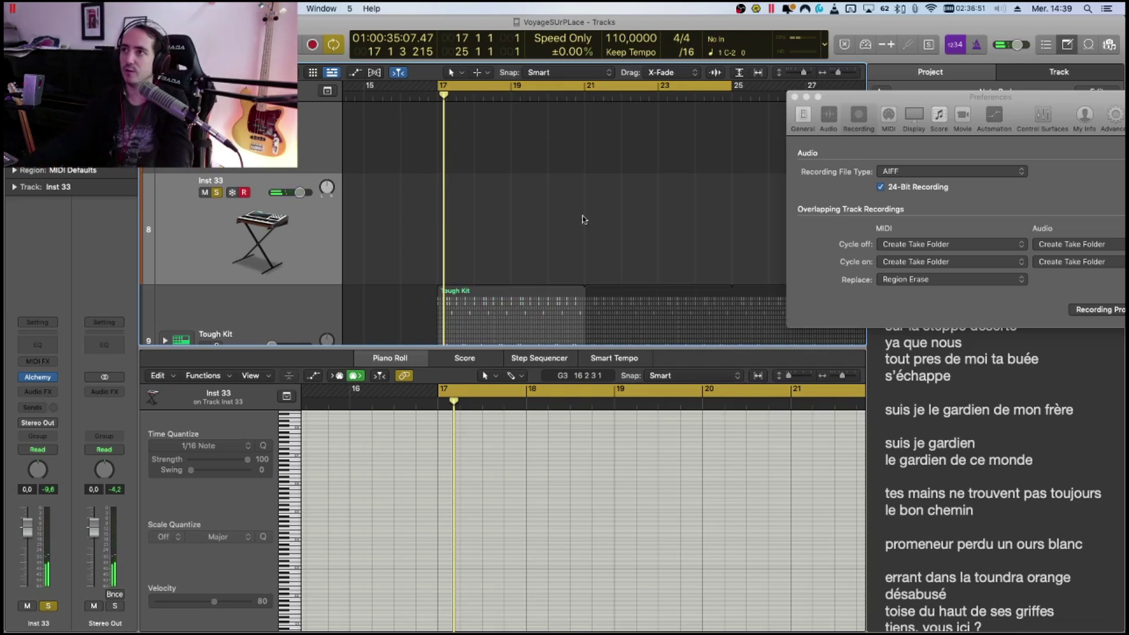
left_click_drag(585, 244, 438, 249)
key("super+u")
left_click(539, 186)
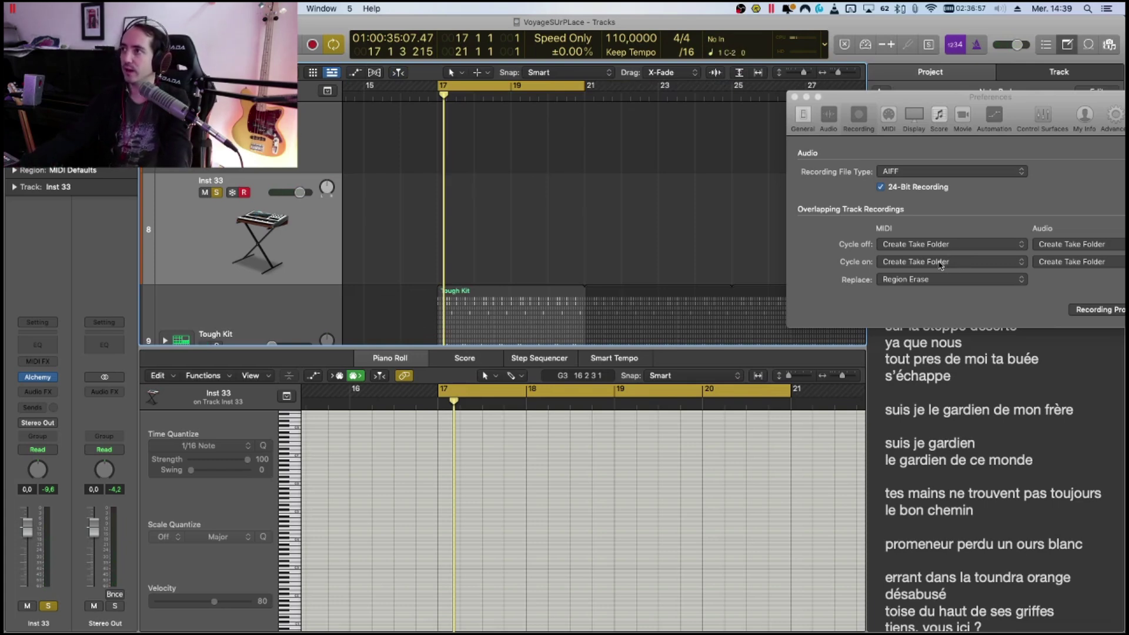
Record a first MIDI pass on Inst 33 within the cycle, plus further overlapping passes to build a three-take folder
key("r")
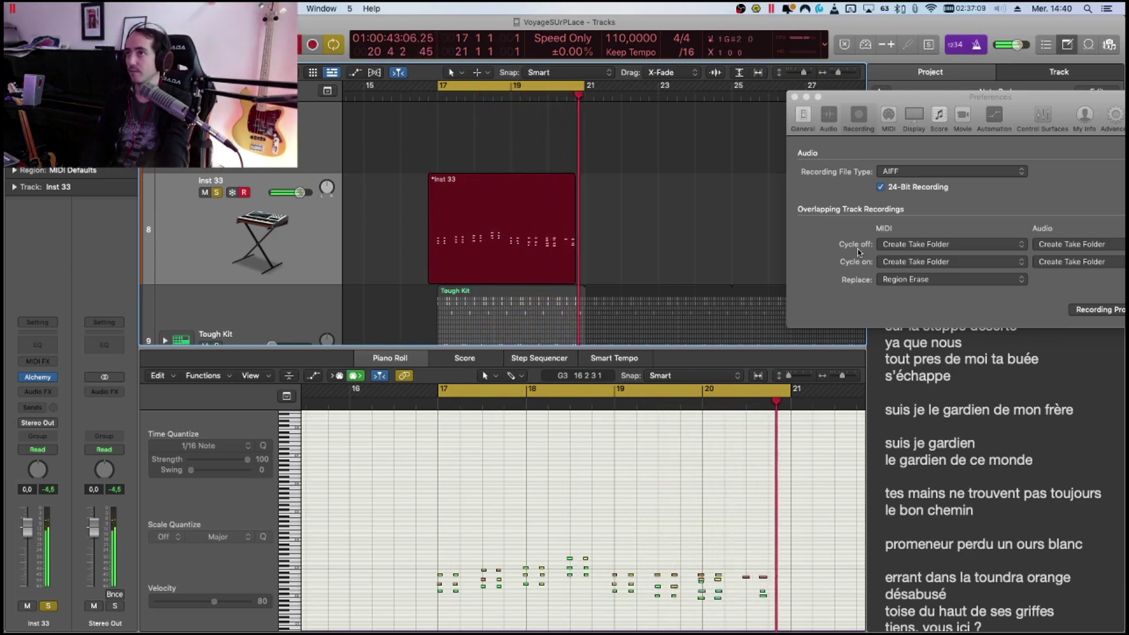
key("space")
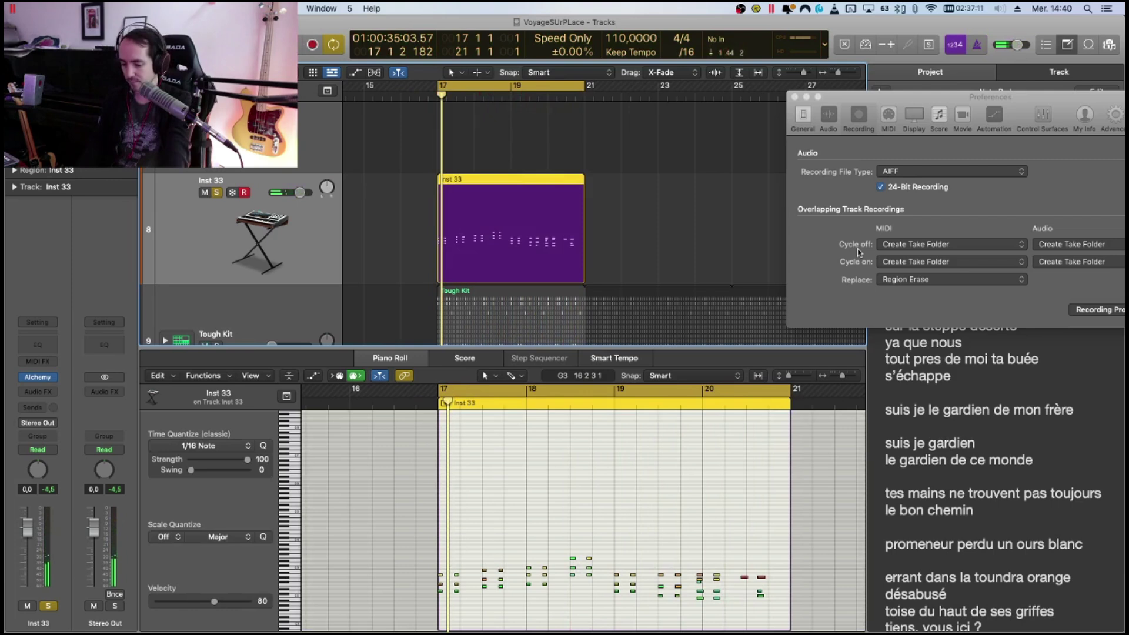
key("r")
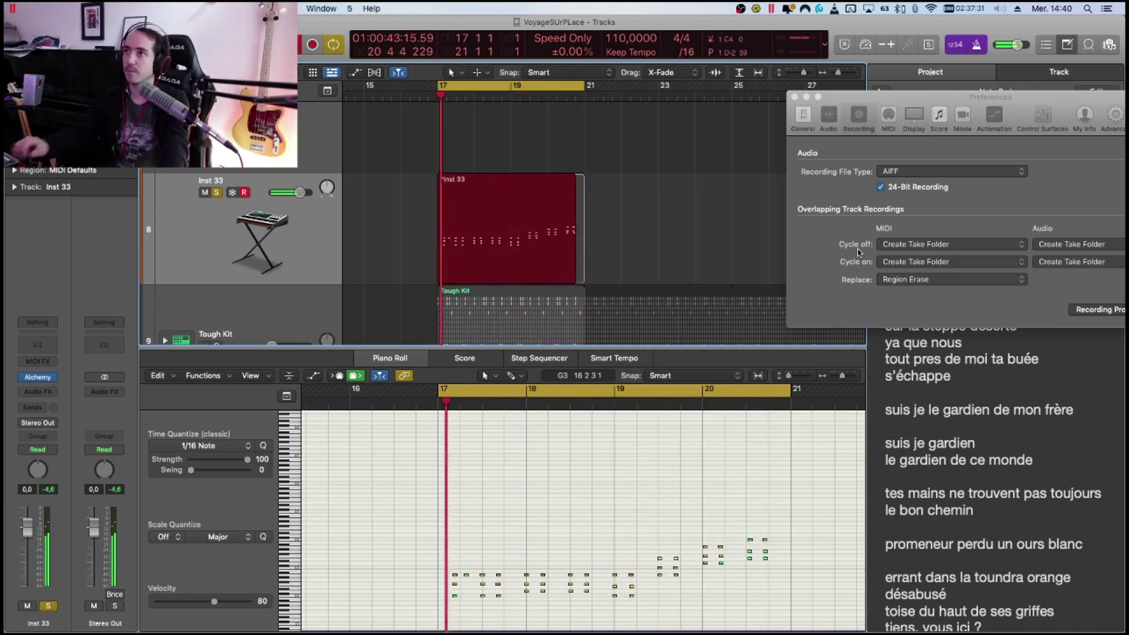
key("space")
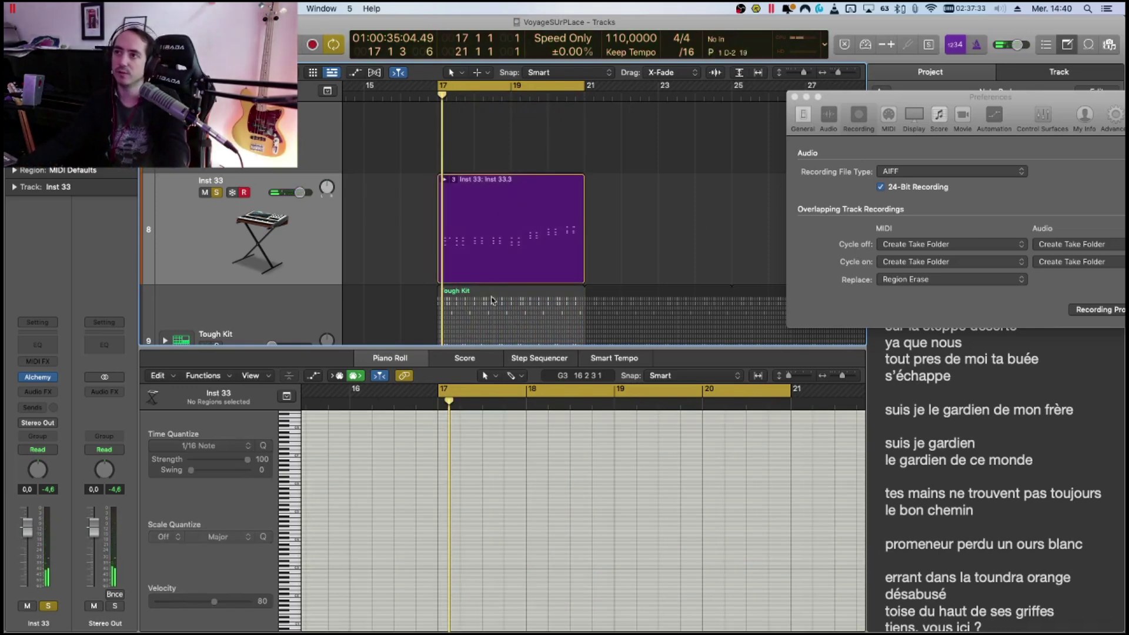
Close the Piano Roll, unfold the Inst 33 take folder and make take Inst 33.2 active
key("e")
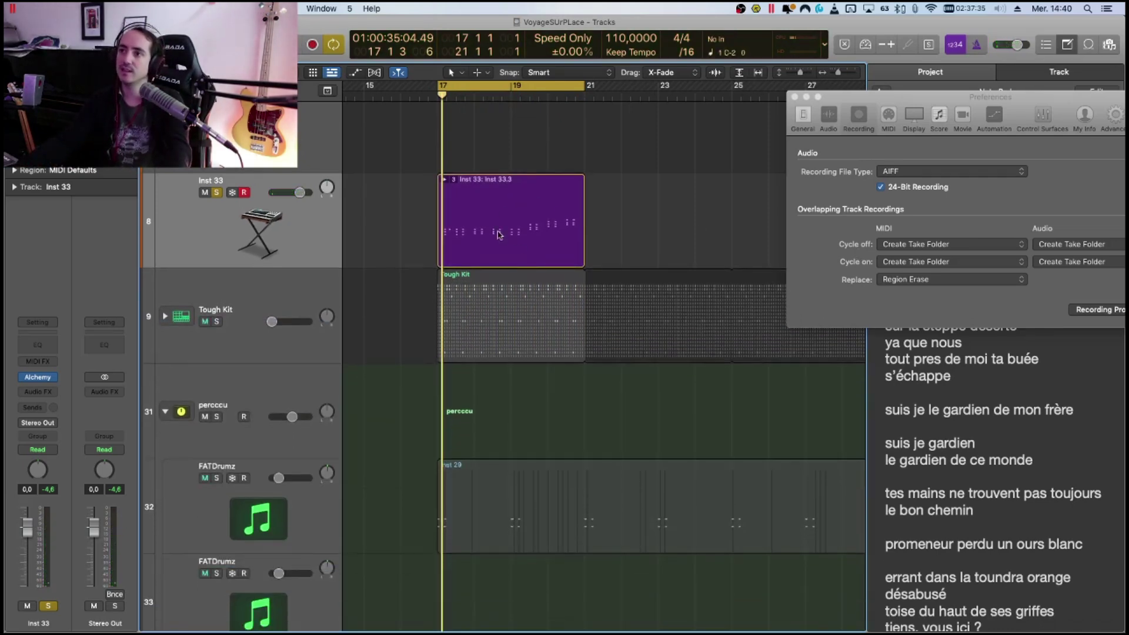
left_click(445, 180)
left_click(529, 341)
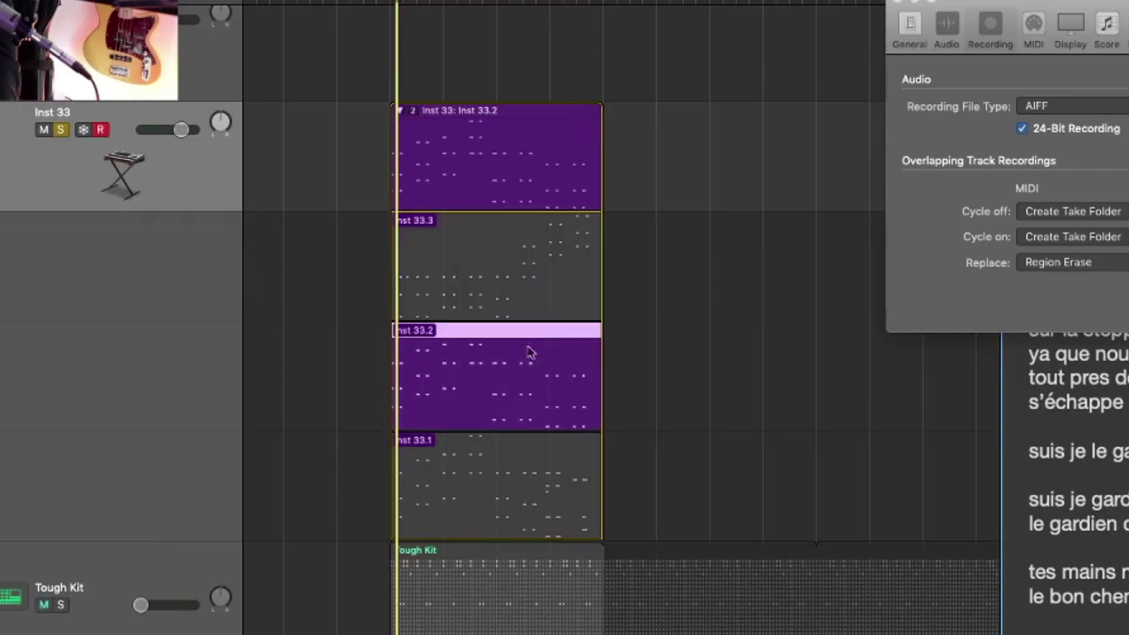
Compare takes Inst 33.1, 33.2 and 33.3 by activating them in turn, with the Preferences window moved off the tracks
left_click(520, 443)
left_click(528, 334)
left_click(522, 224)
left_click(522, 330)
key("super+Right")
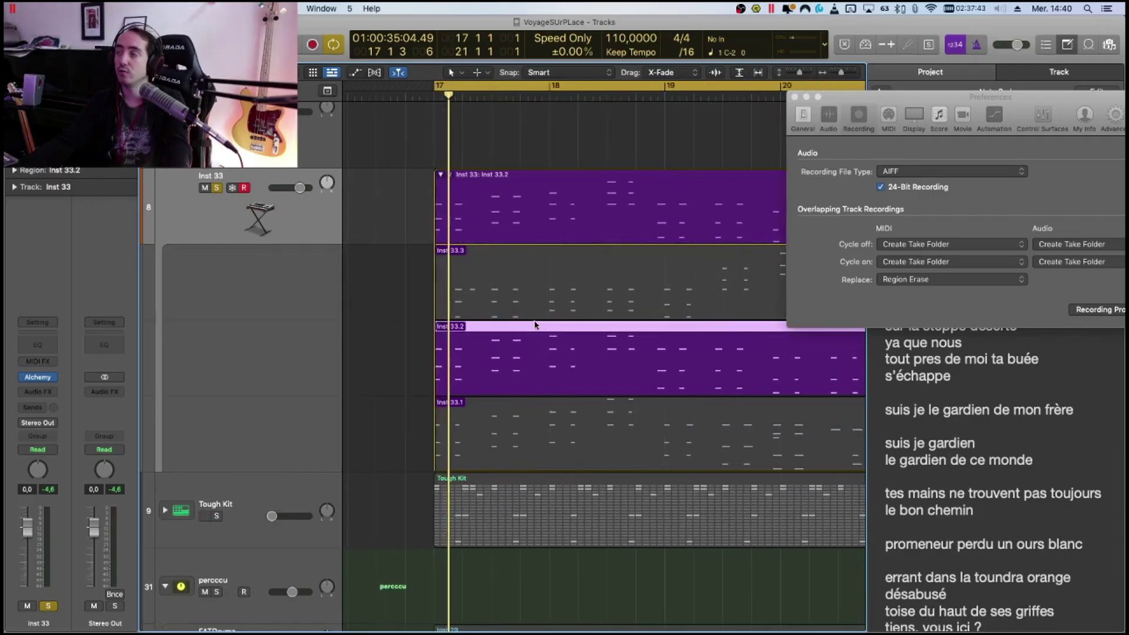
left_click_drag(882, 108, 962, 282)
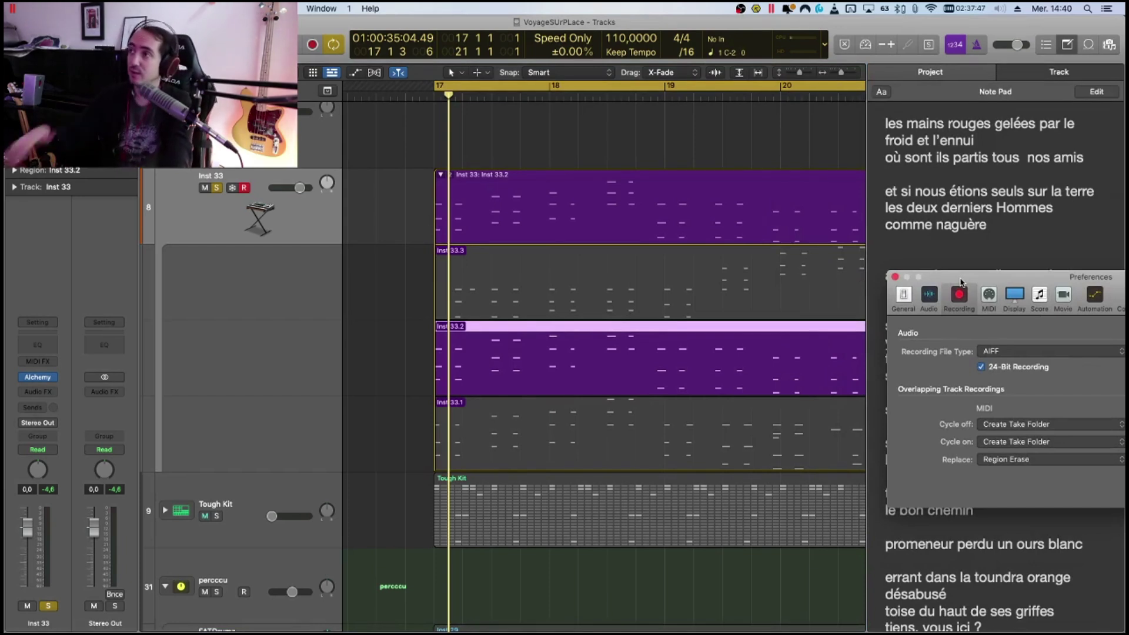
left_click(531, 314)
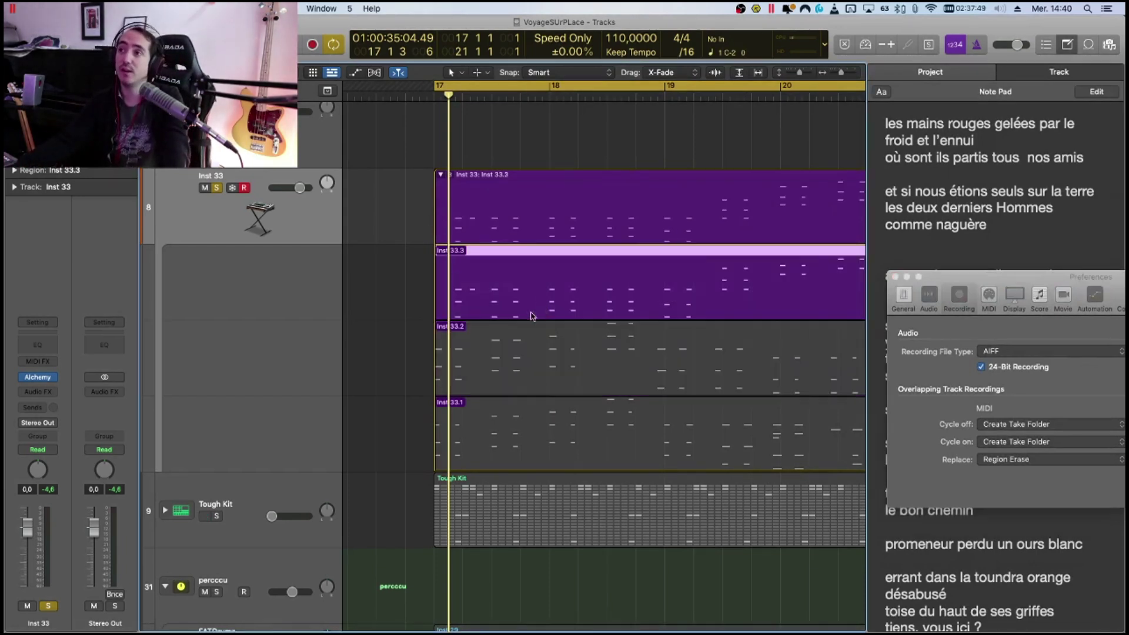
left_click(539, 370)
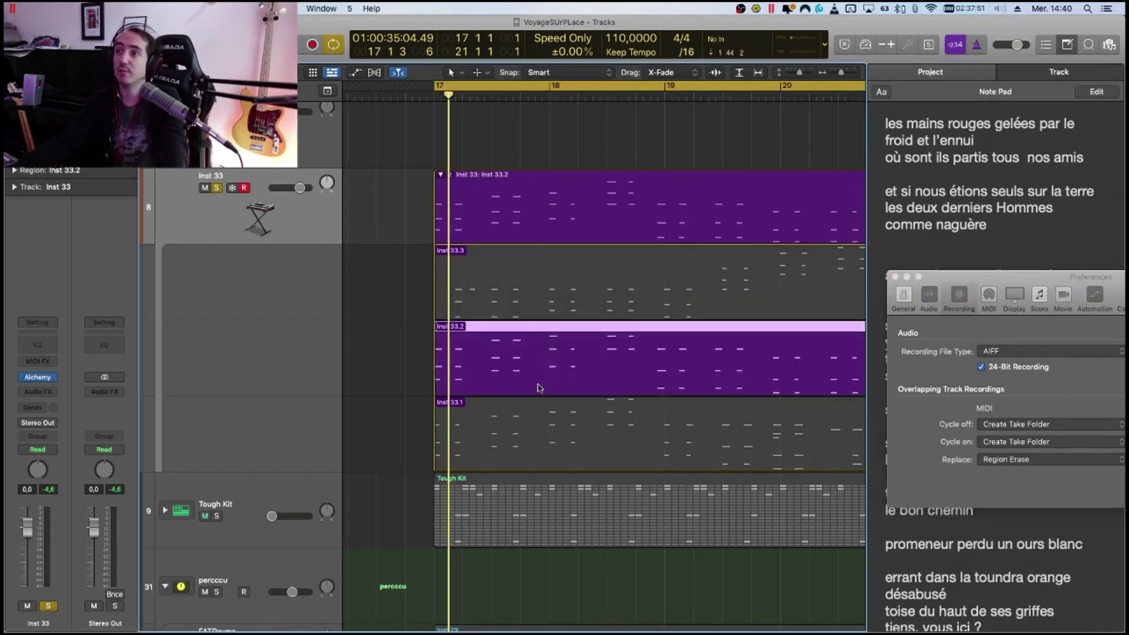
double_click(544, 422)
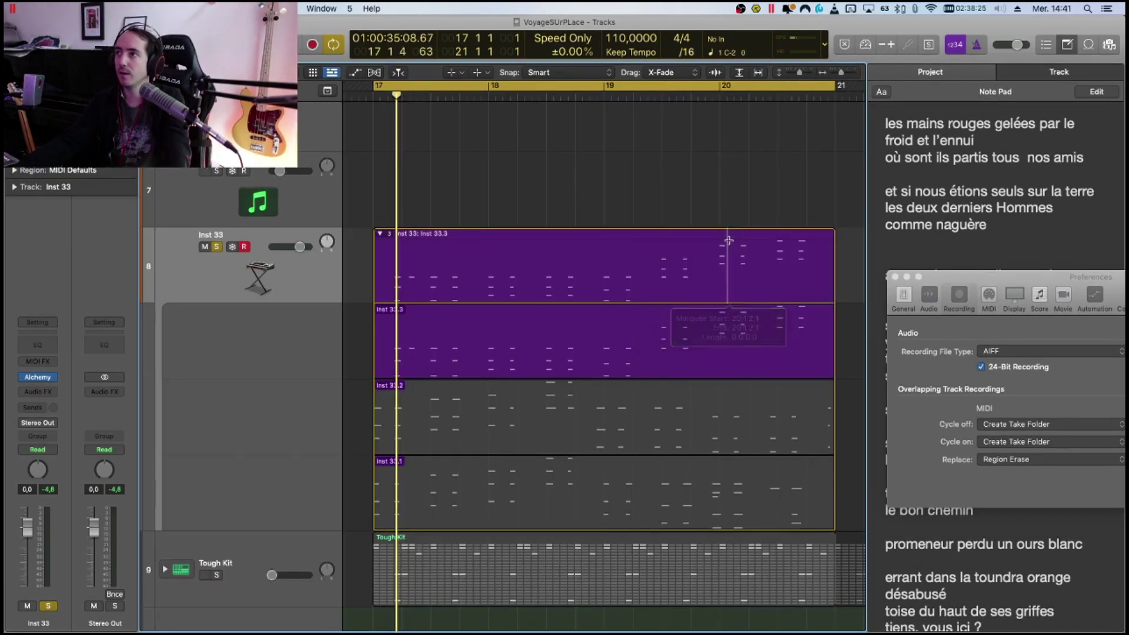
Split the Inst 33 take folder at five points between bars 17 and 20 into six sections
double_click(698, 264)
scroll(521, 304, "left", 1)
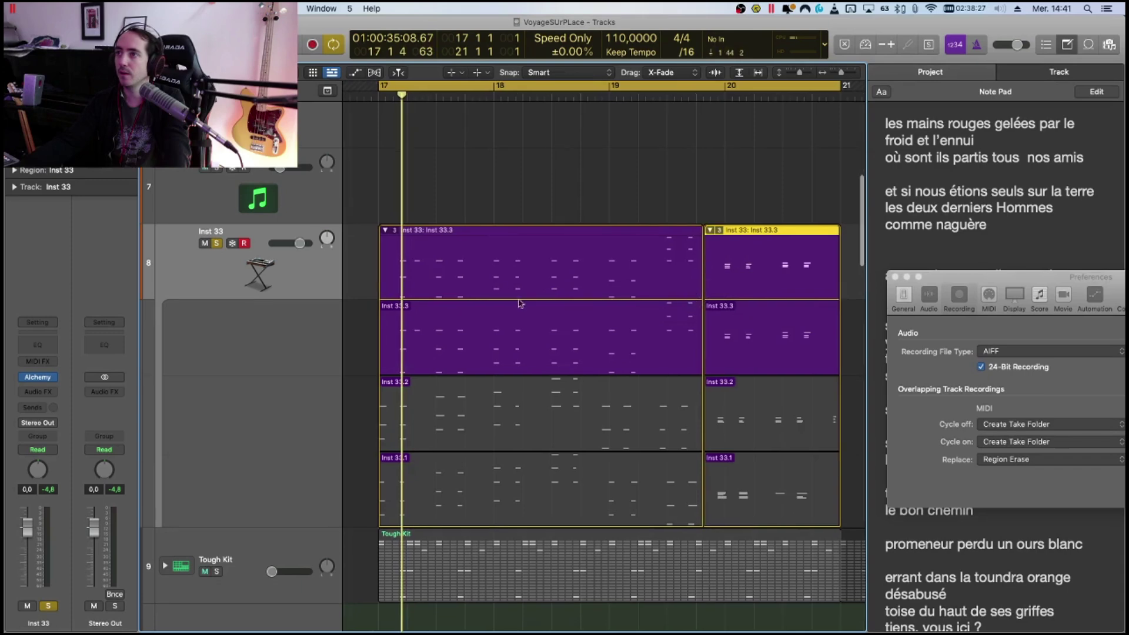
double_click(476, 284)
double_click(533, 286)
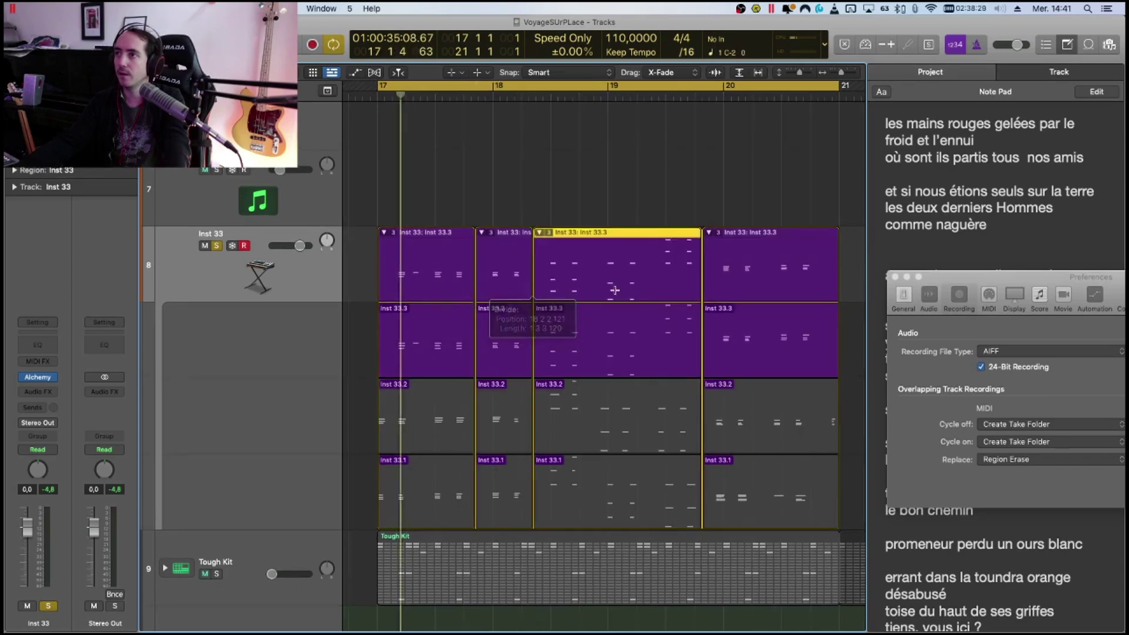
double_click(590, 289)
double_click(649, 283)
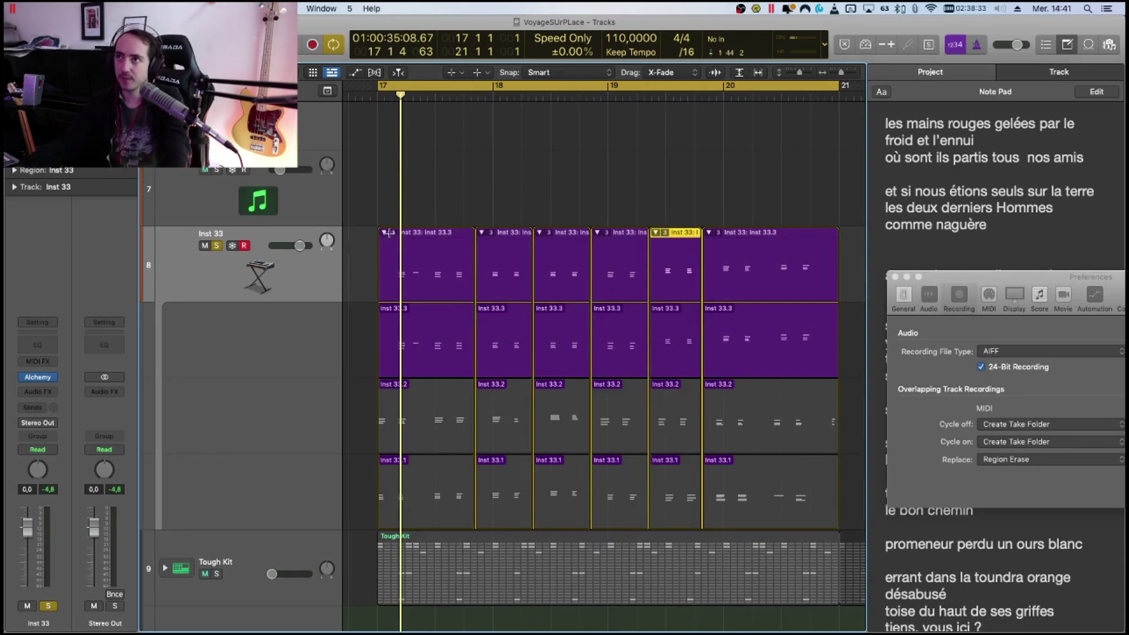
Comp the sections with take Inst 33.2 for the first, third and fifth, and take Inst 33.1 for the fourth and sixth
left_click(425, 396)
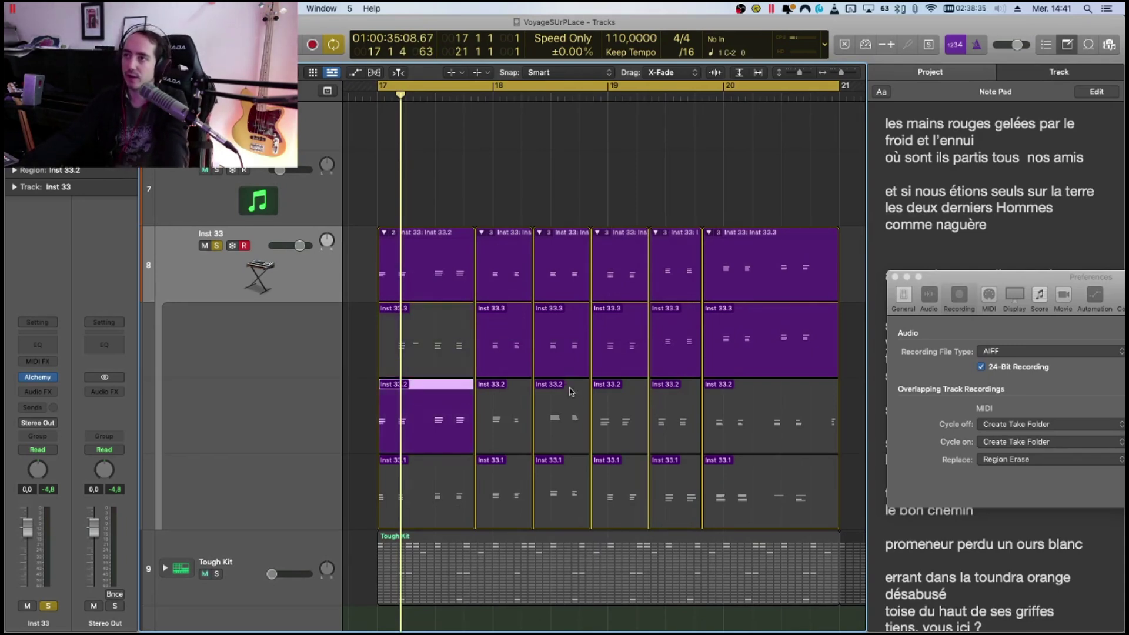
left_click(563, 398)
left_click(616, 470)
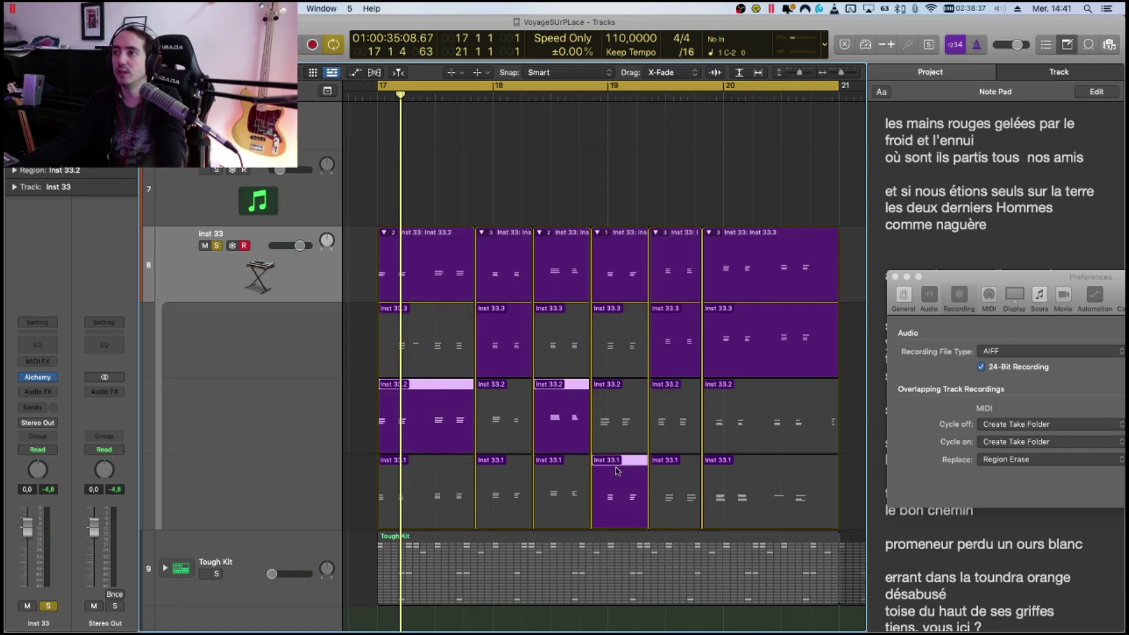
left_click(682, 397)
left_click(789, 485)
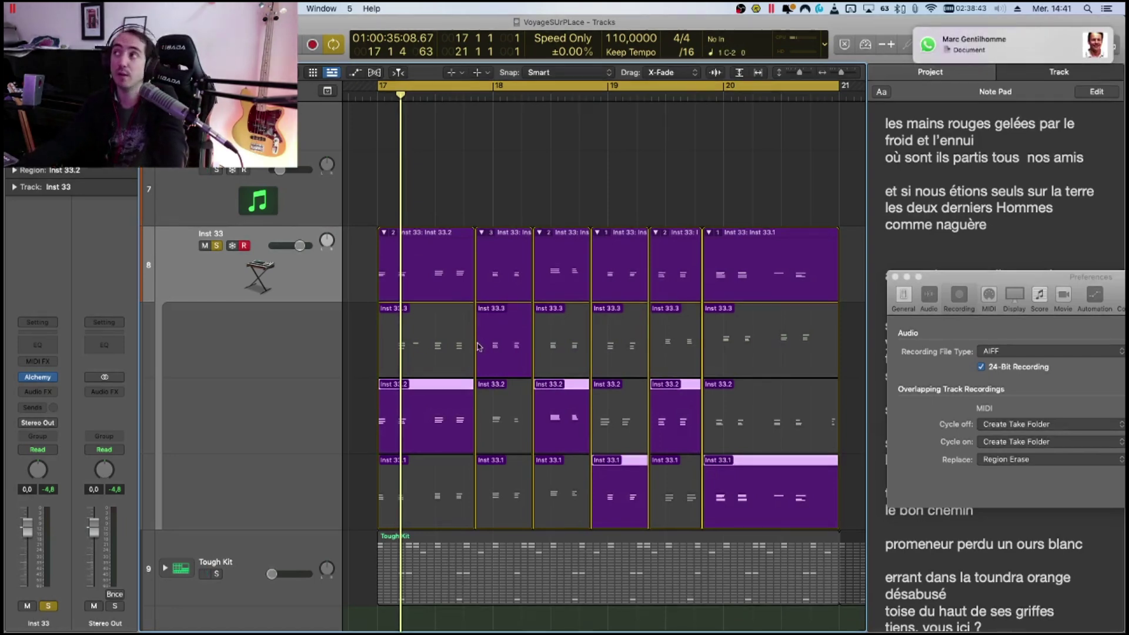
Play back the comp, trying Inst 33.2 on the sixth section before choosing Inst 33.3, and set the fifth section to Inst 33.1
key("space")
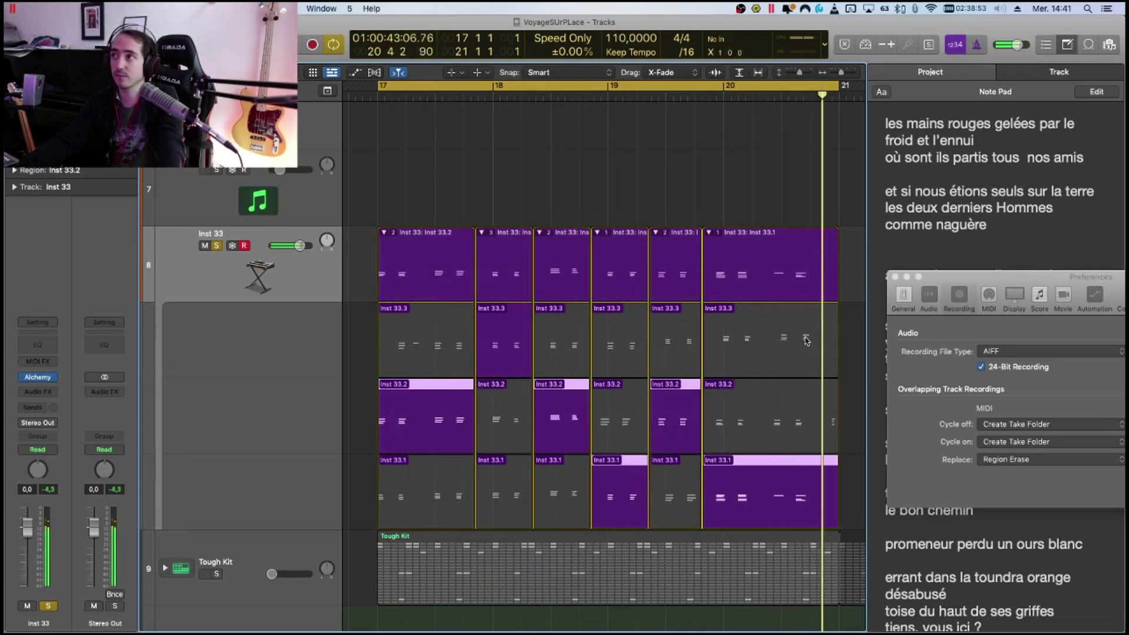
left_click(780, 400)
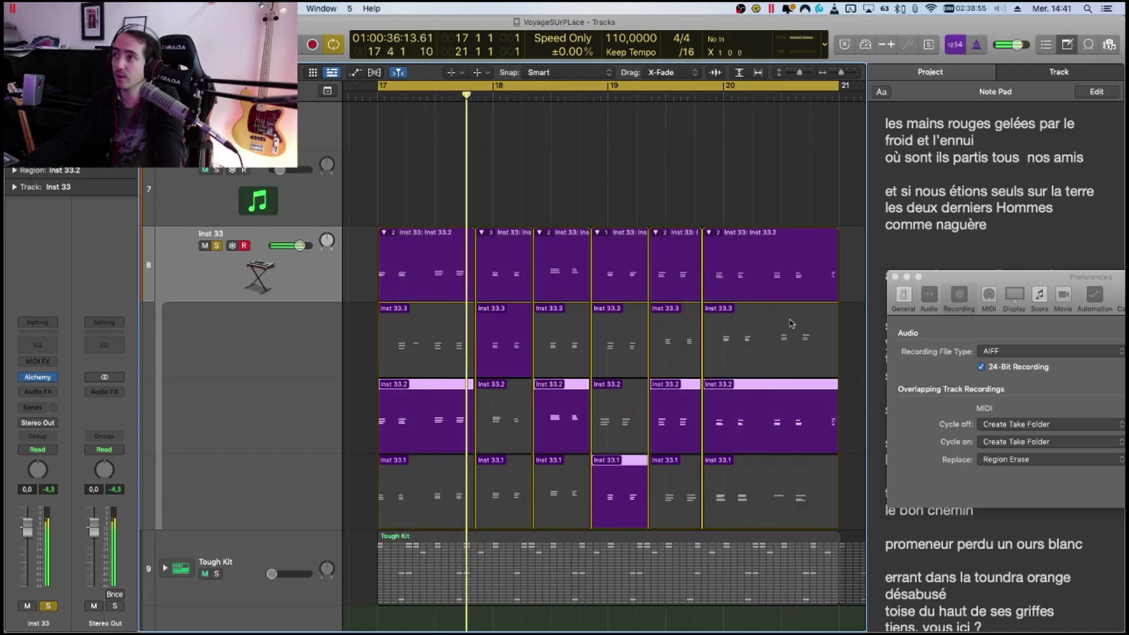
left_click(770, 341)
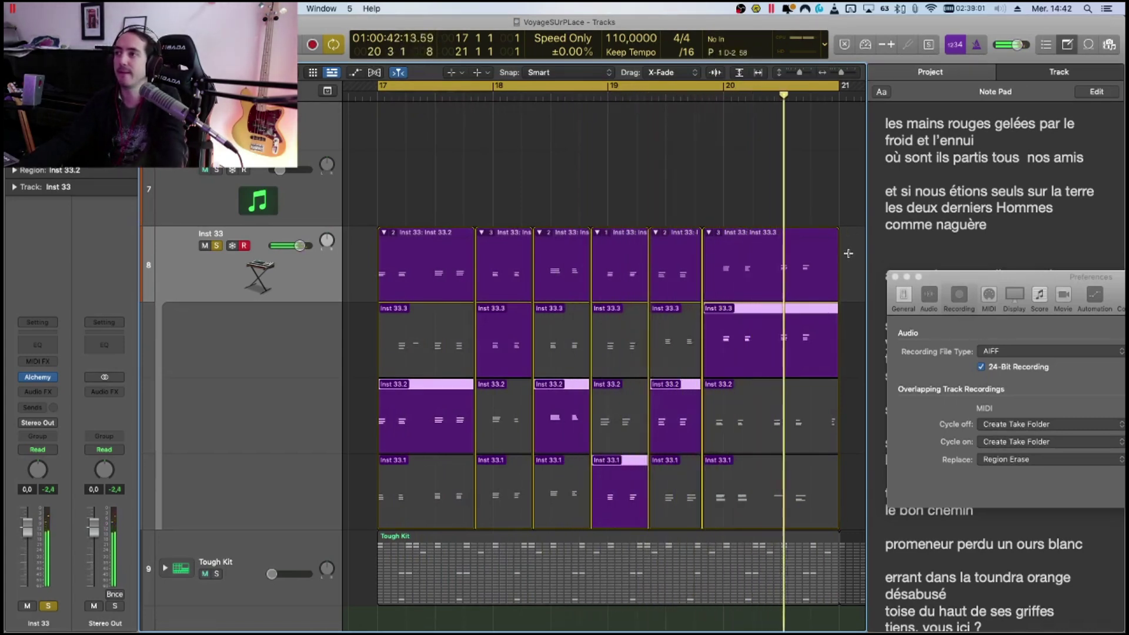
left_click(677, 472)
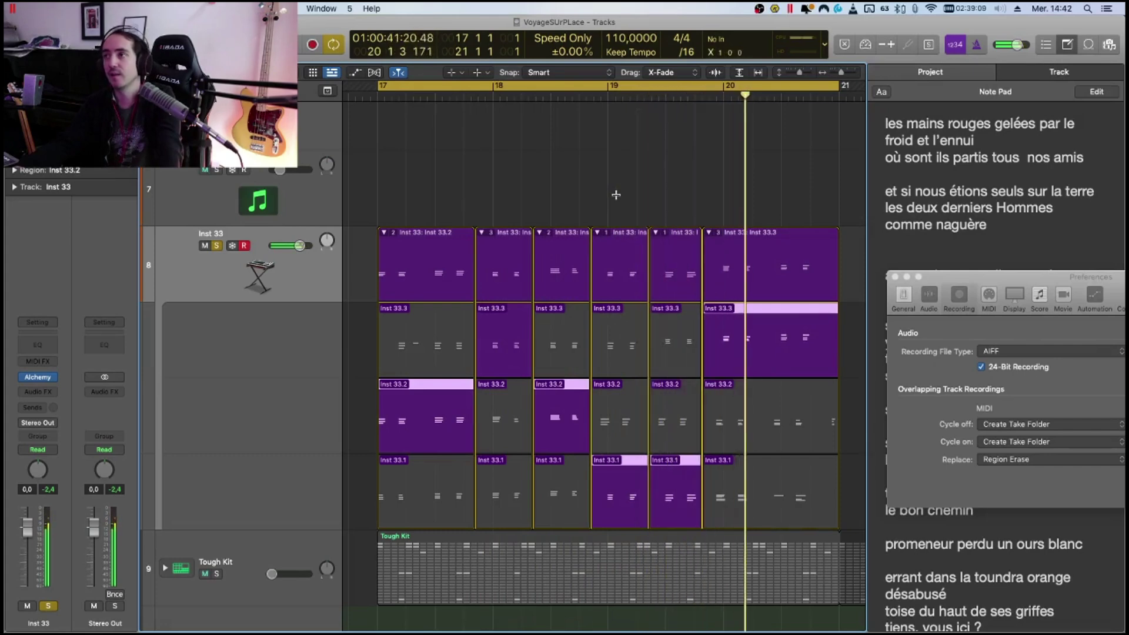
Split the sixth, fifth and fourth sections in two near their midpoints, and comp the fourth's halves with takes Inst 33.3 and Inst 33.2
scroll(758, 283, "down", 1)
left_click(764, 282)
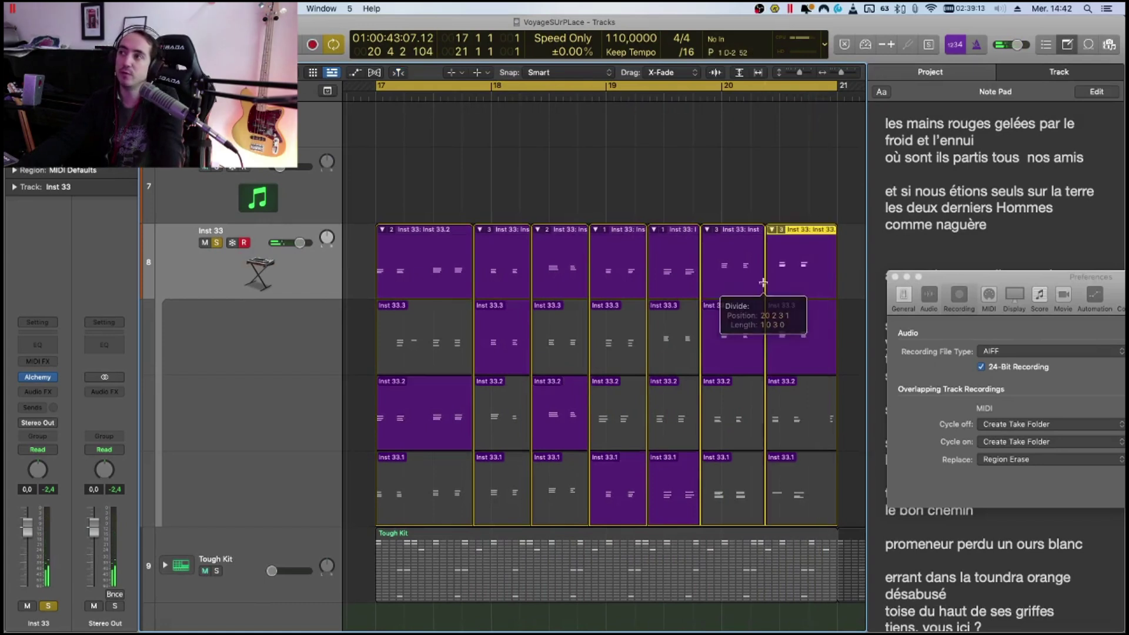
left_click(677, 291)
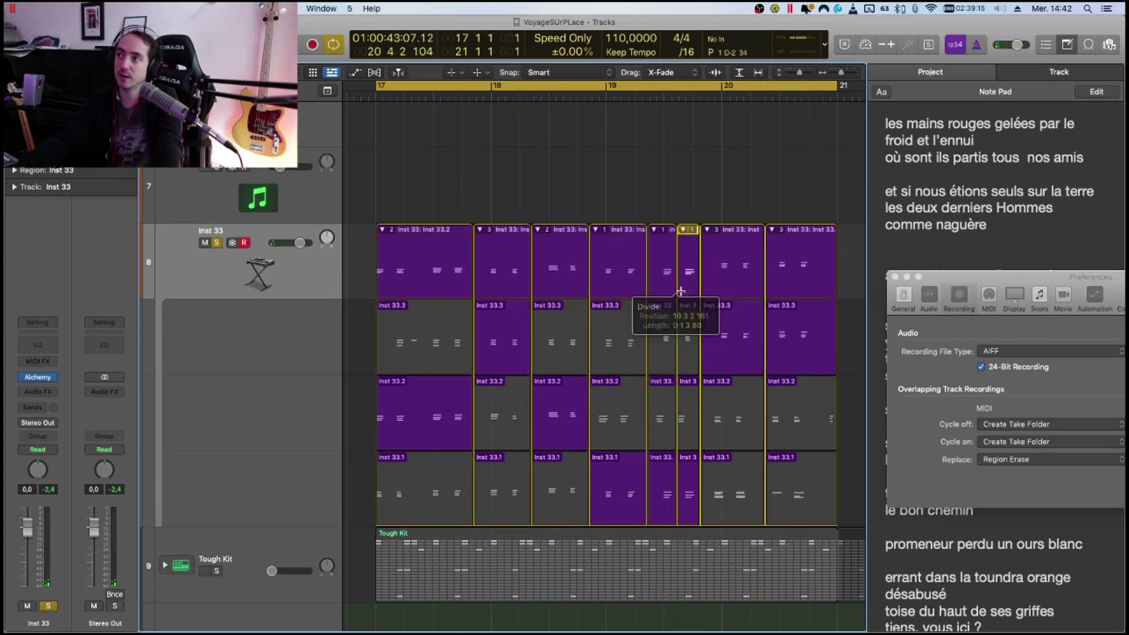
left_click(618, 290)
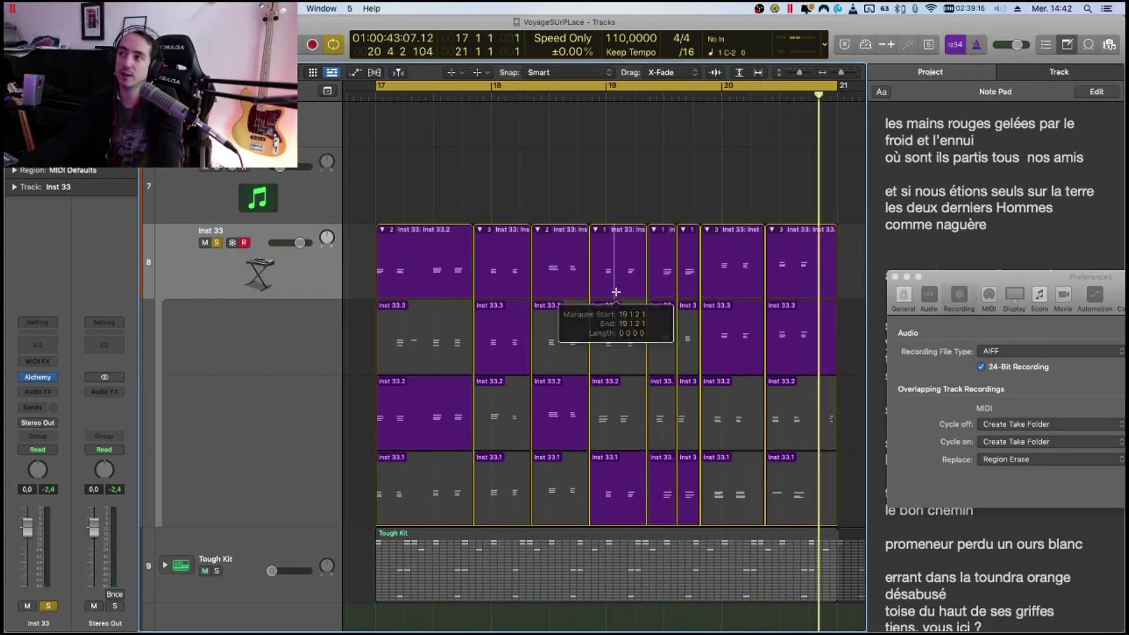
left_click(633, 397)
left_click(609, 321)
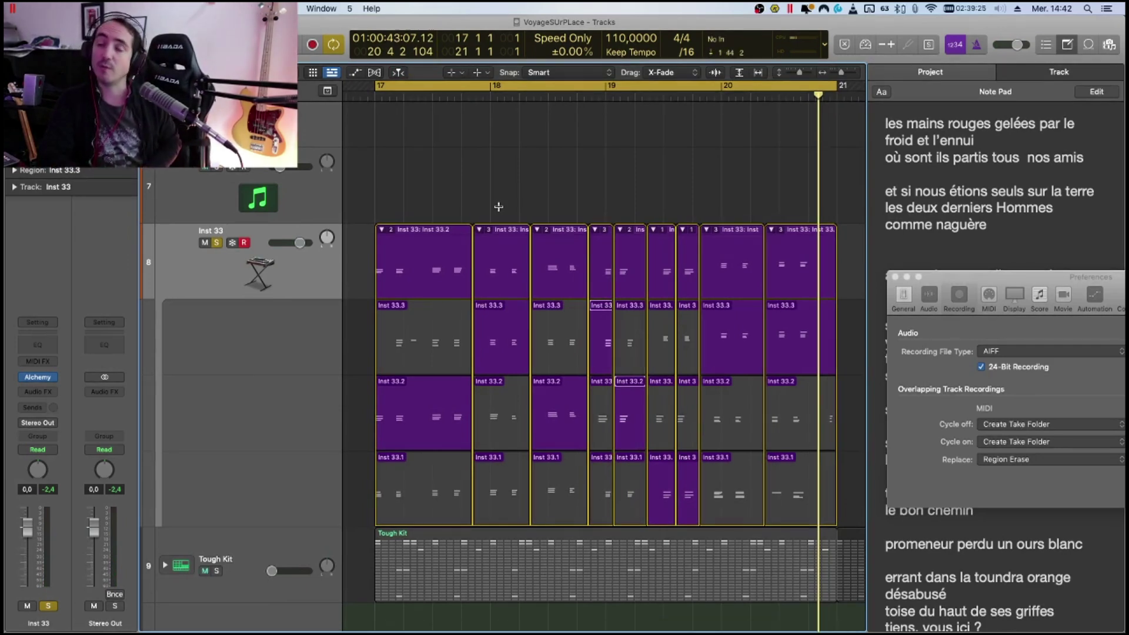
Switch to the Pointer tool and fold all nine sections of the Inst 33 take folder
left_click(380, 229)
left_click(414, 178)
key("t")
key("t")
left_click(383, 230)
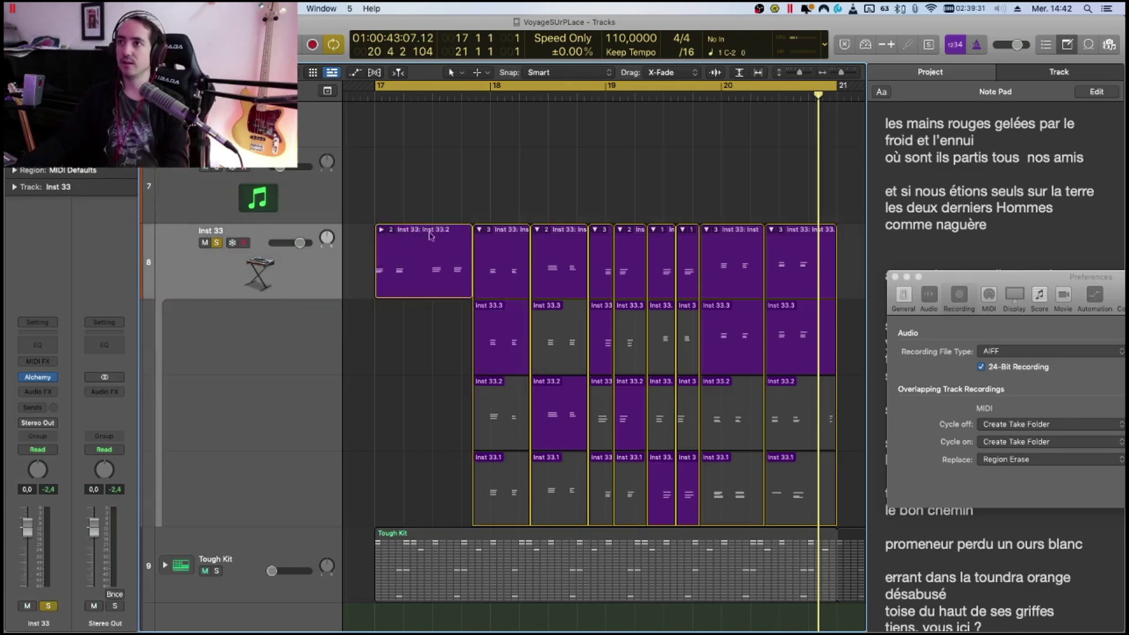
left_click(478, 230)
left_click(538, 230)
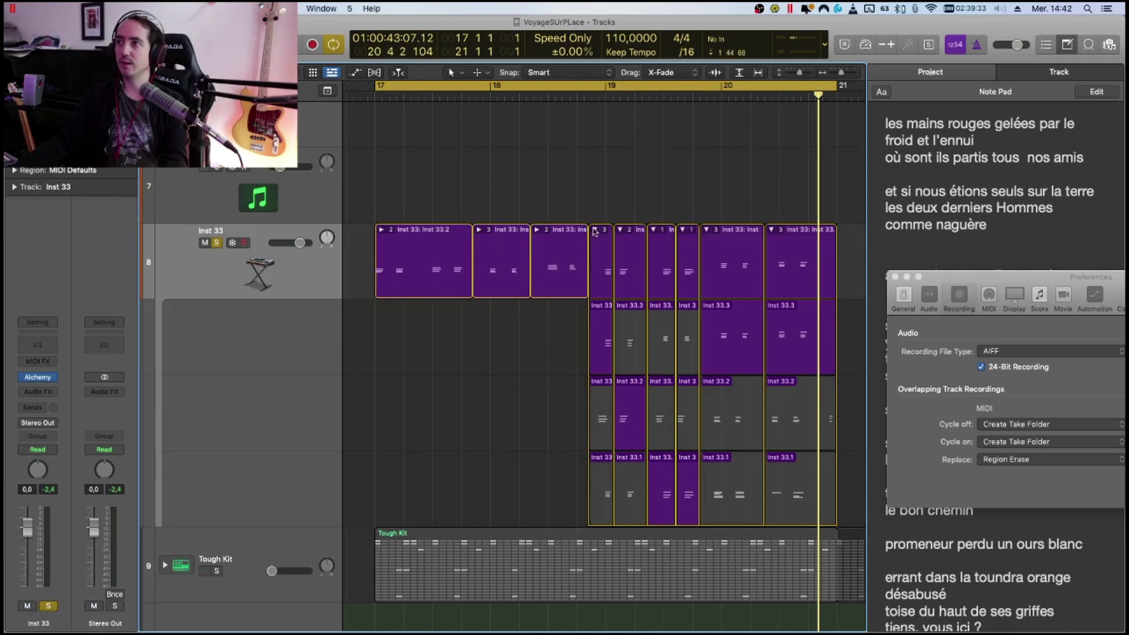
left_click(595, 229)
left_click(621, 230)
left_click(653, 230)
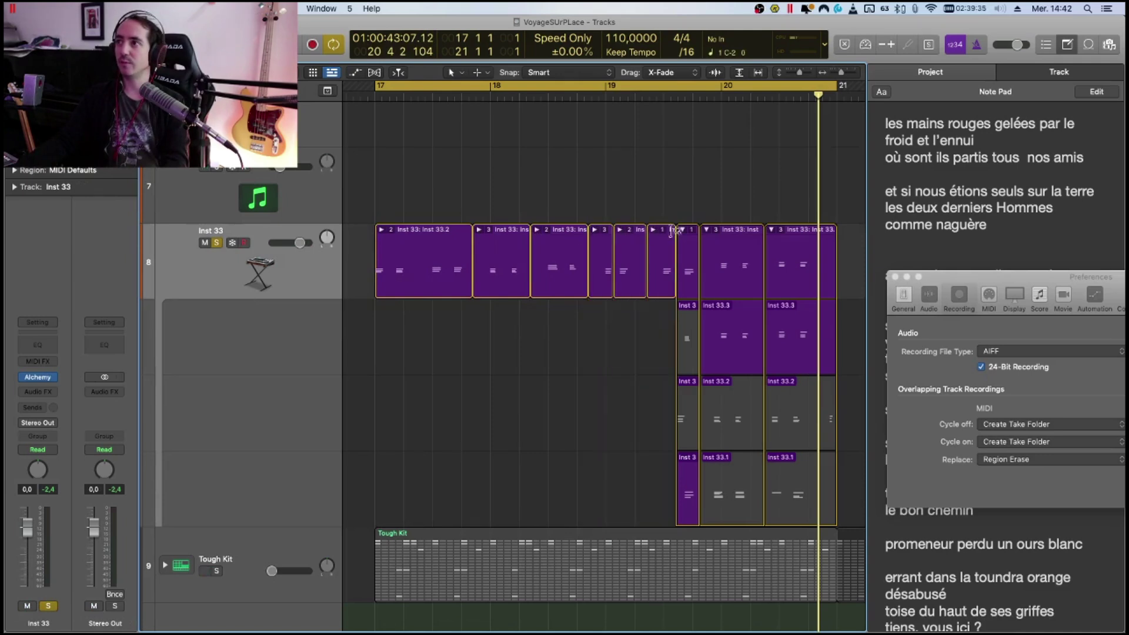
left_click(682, 230)
left_click(707, 230)
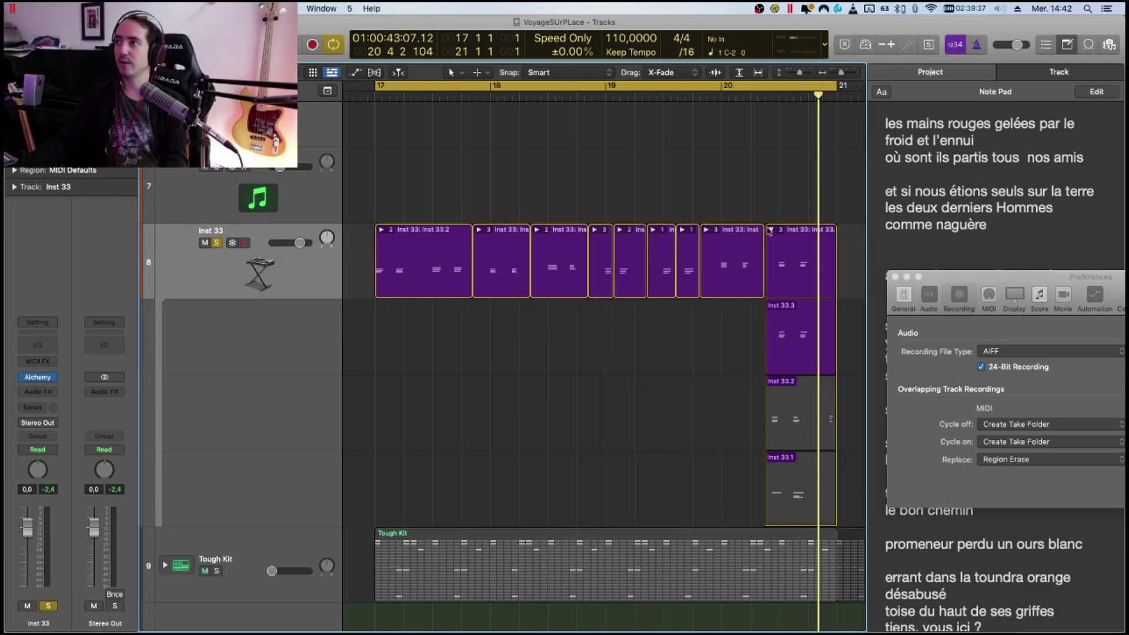
left_click(770, 230)
Try to join the nine folded Inst 33 sections into a single region, and undo the join
left_click_drag(348, 234, 838, 279)
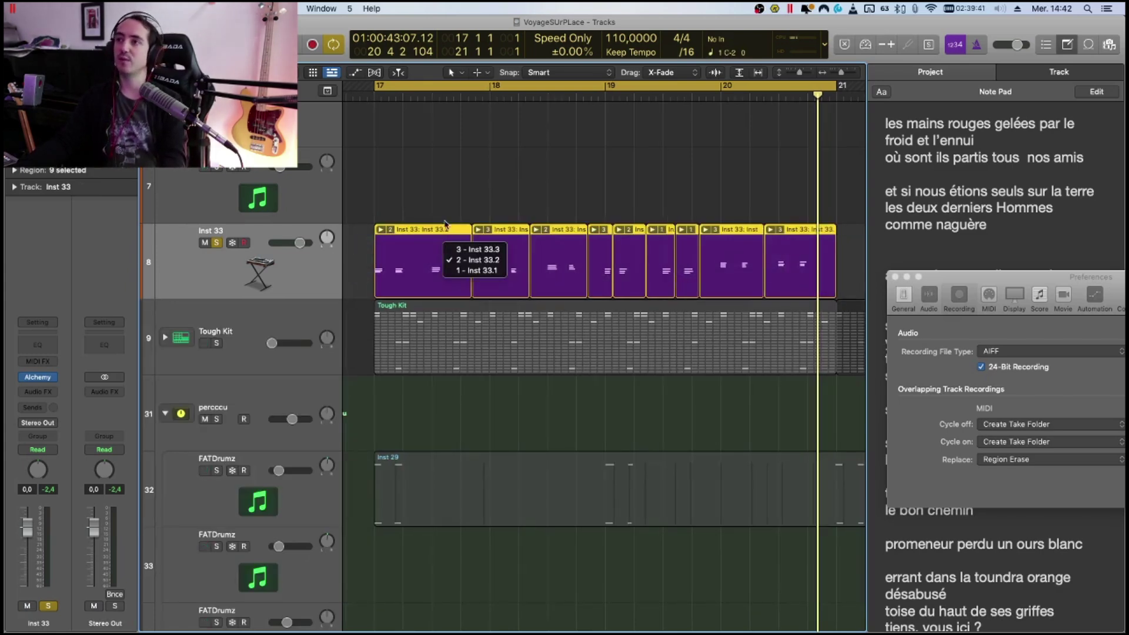
key("super+j")
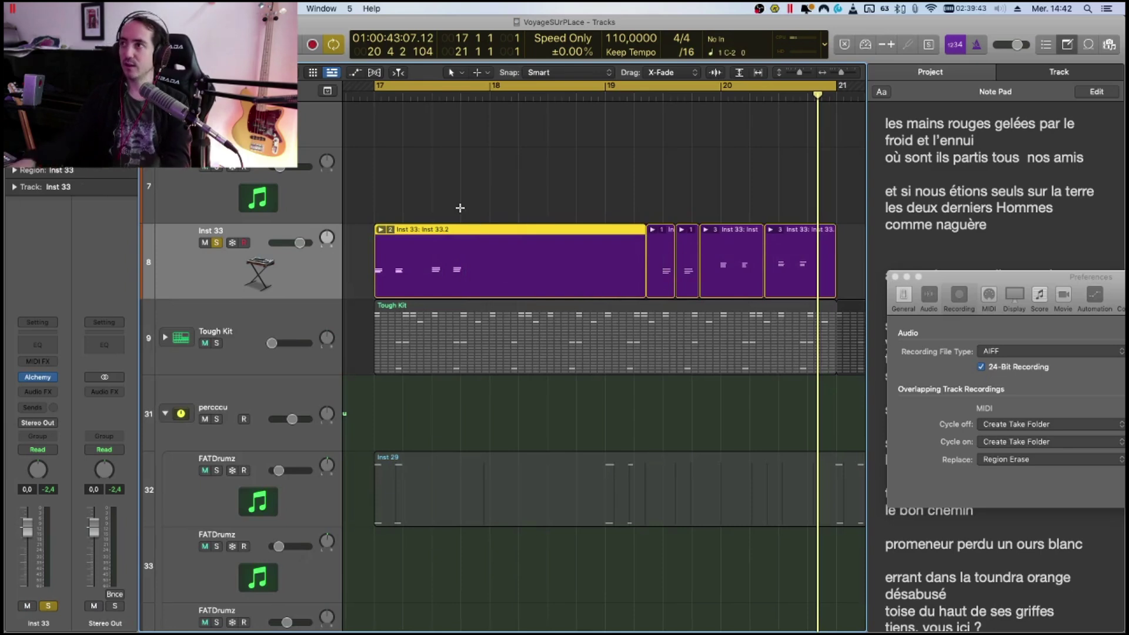
key("super+z")
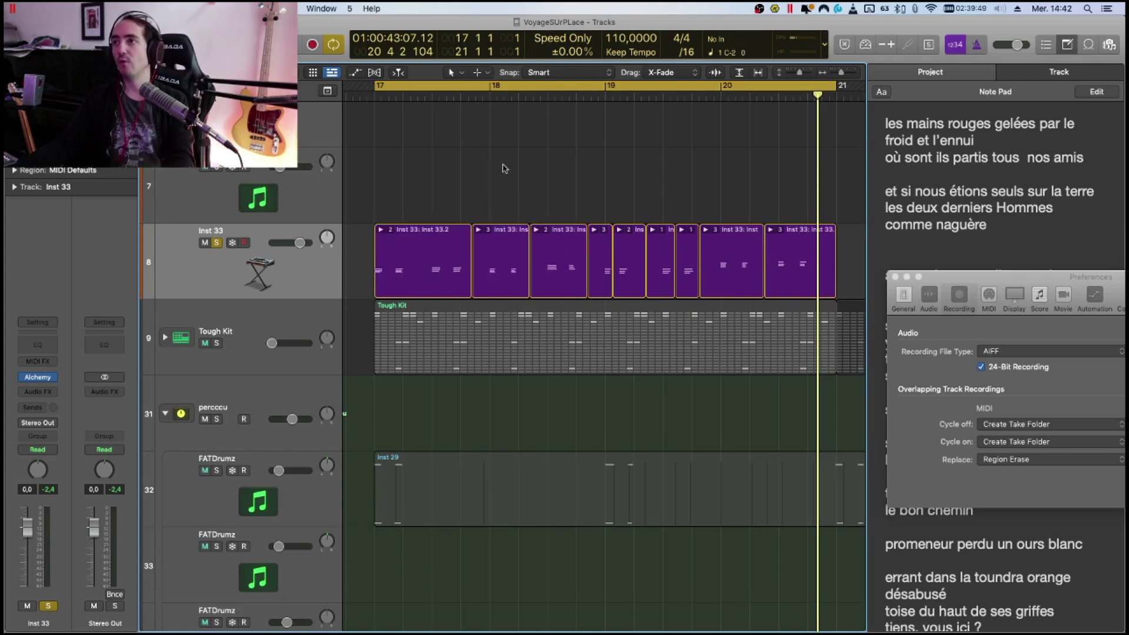
Unpack the first and second Inst 33 take folder sections to new tracks
right_click(419, 231)
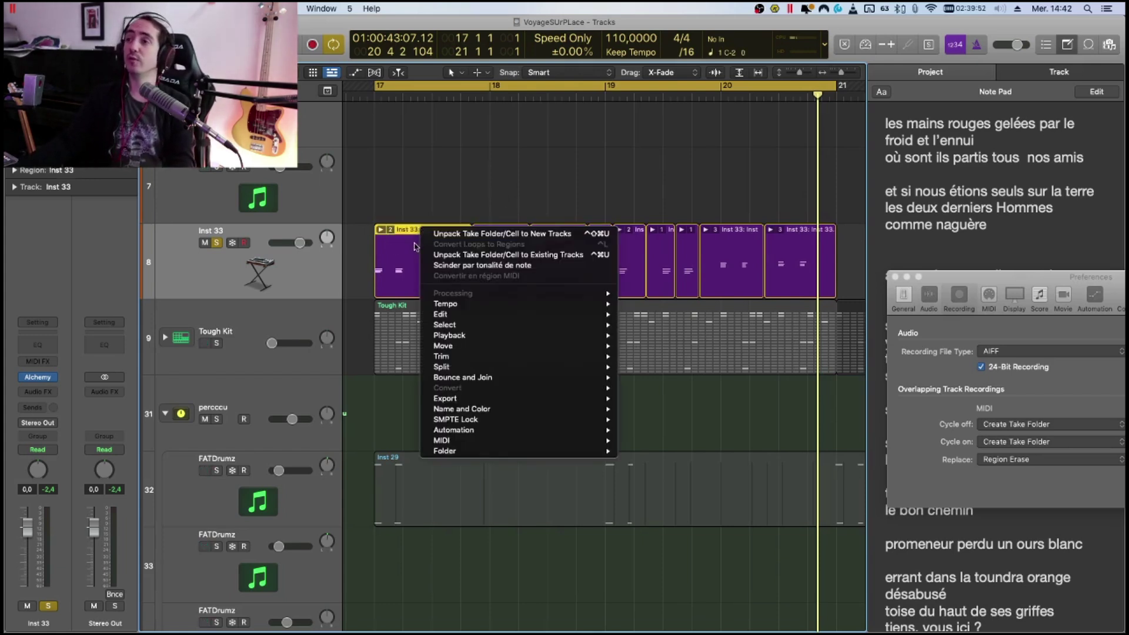
left_click(474, 235)
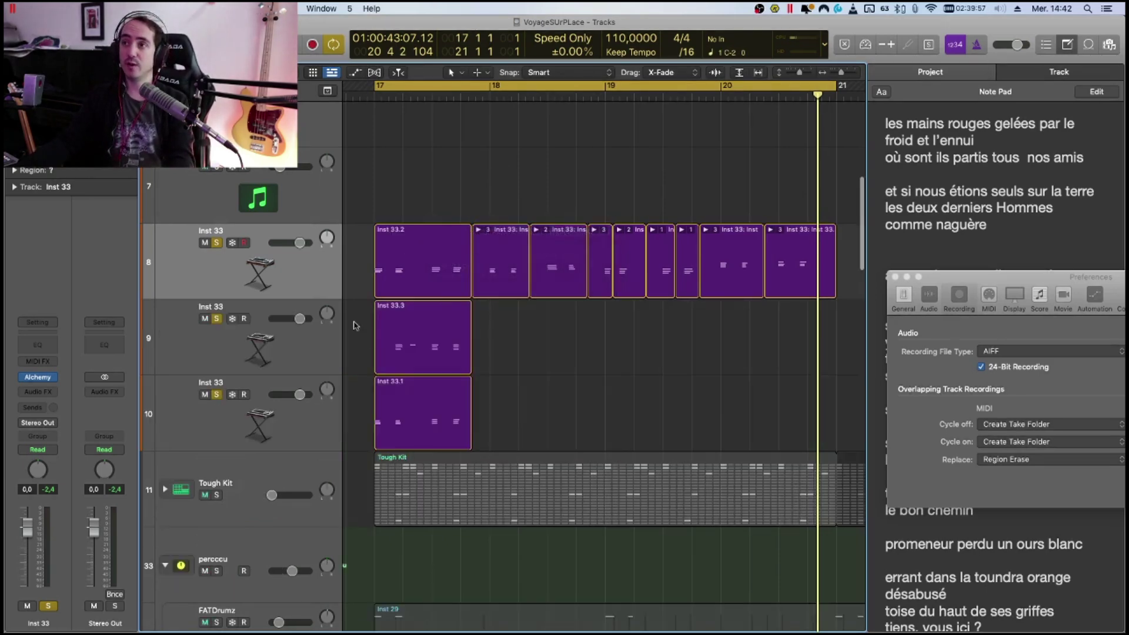
left_click_drag(414, 370, 487, 398)
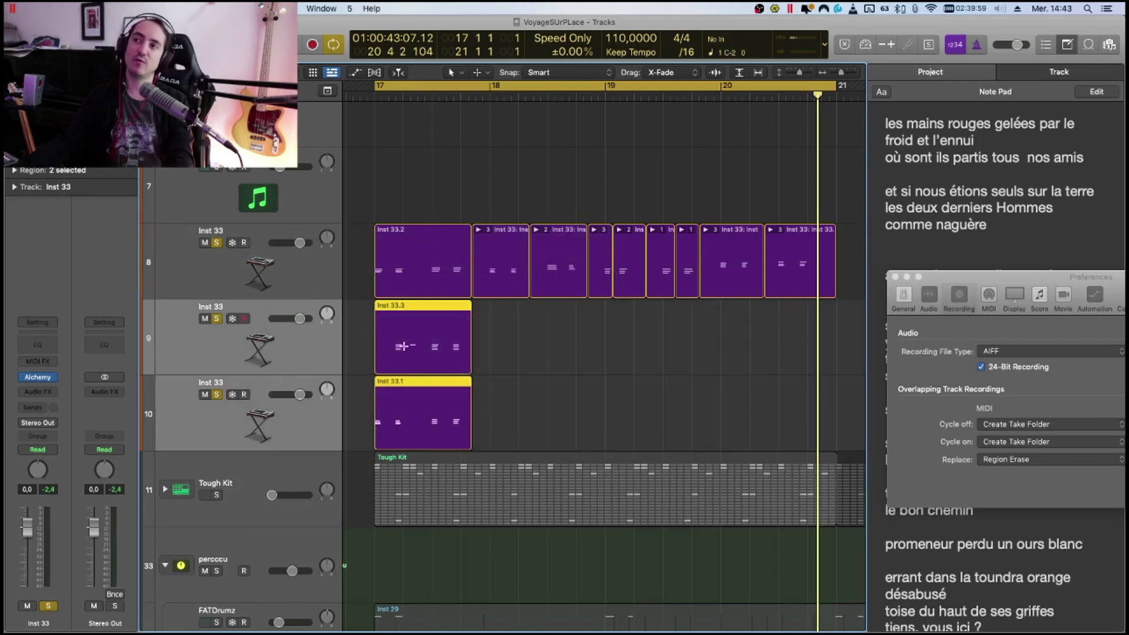
double_click(493, 237)
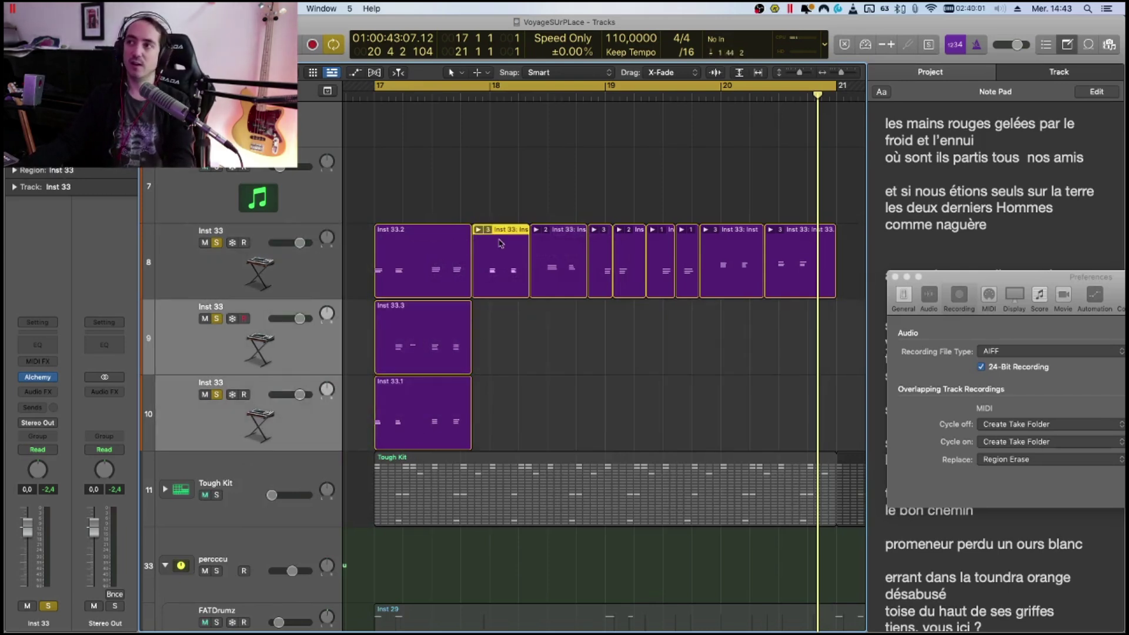
right_click(514, 230)
left_click(530, 236)
scroll(460, 421, "down", 2)
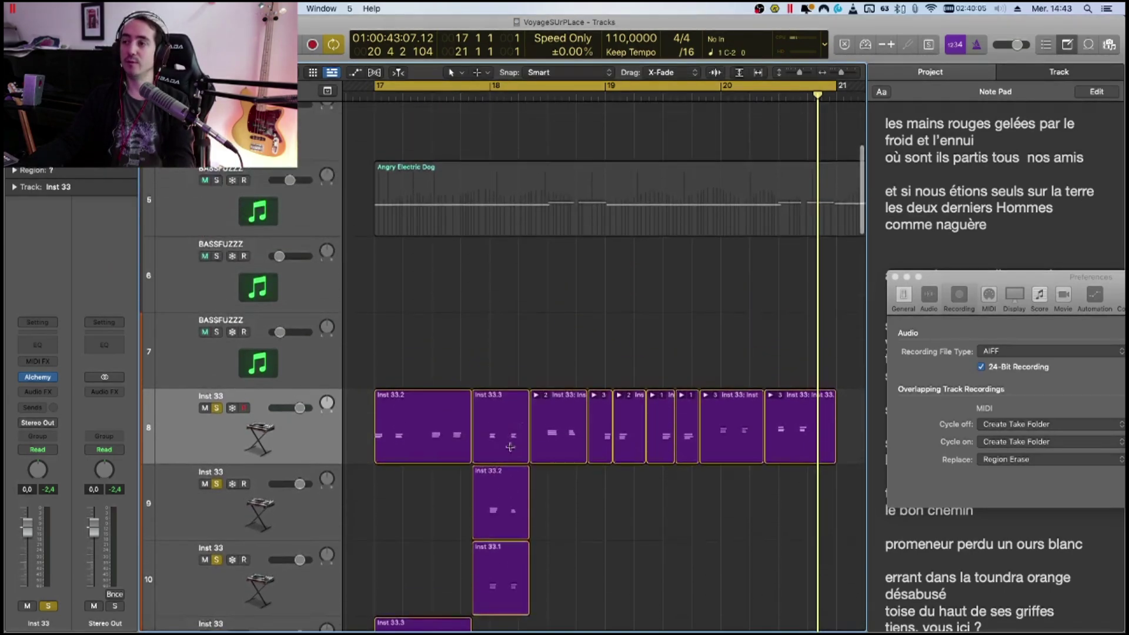
Mute the Inst 33.3 and Inst 33.1 regions unpacked from the second section
left_click(513, 336)
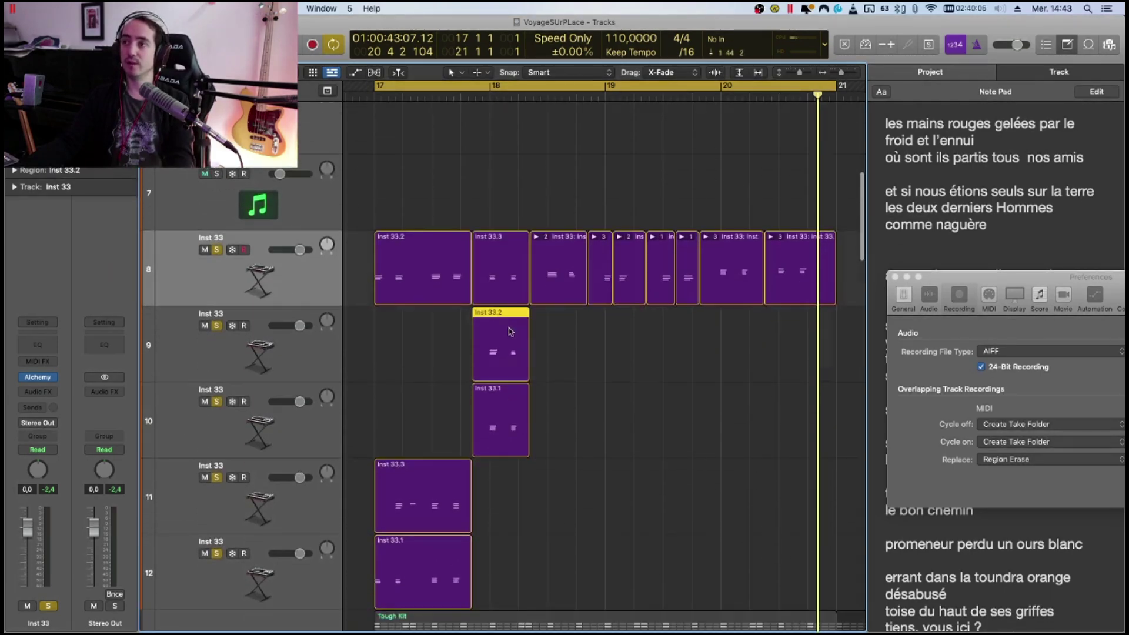
left_click(505, 259)
left_click(514, 393)
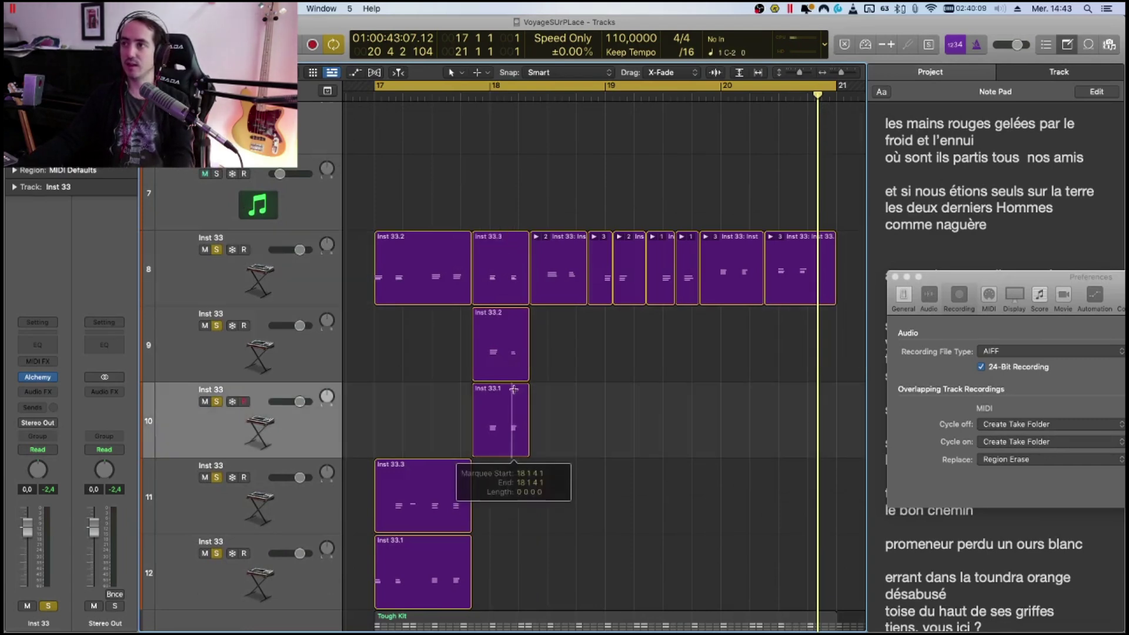
left_click(508, 244, "shift")
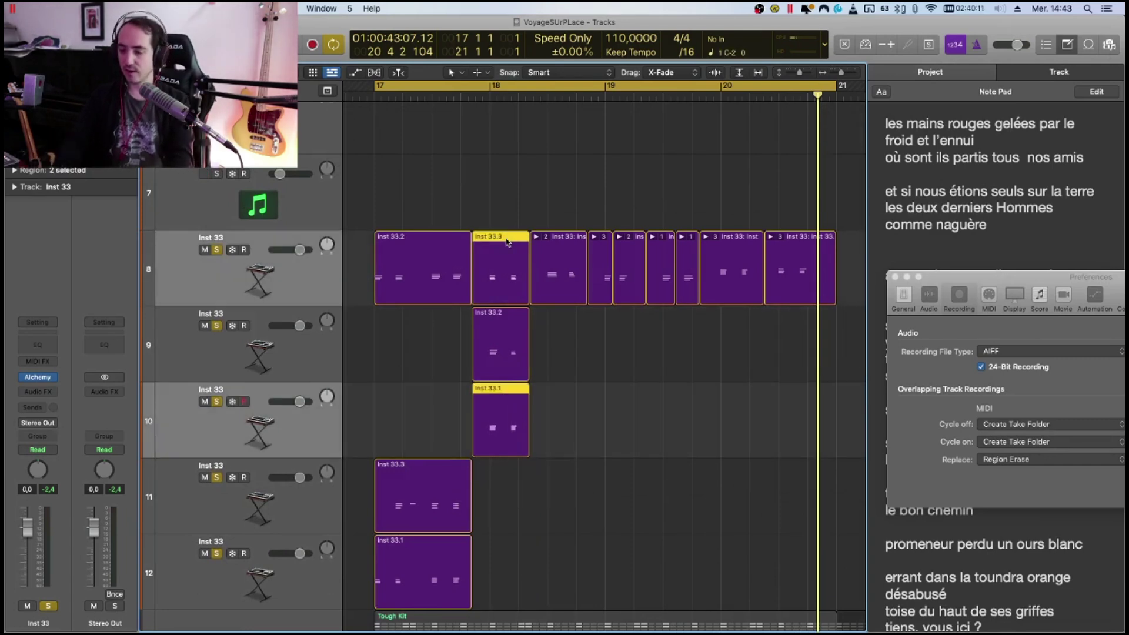
key("ctrl+m")
Mute the third and fifth sections on the first Inst 33 track
left_click(575, 238)
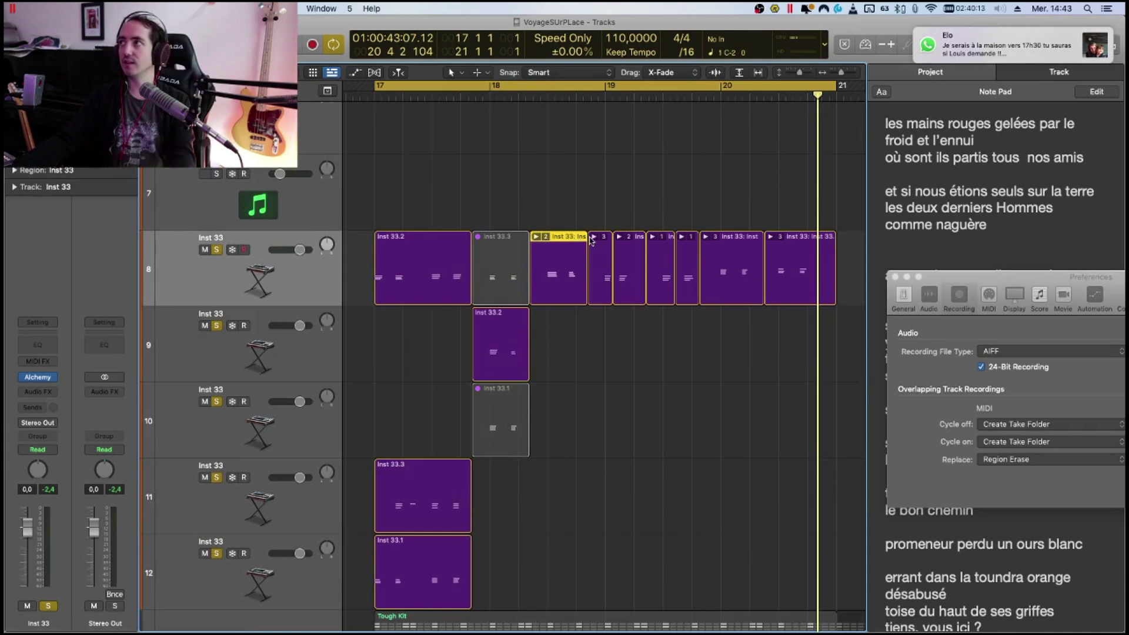
key("ctrl+m")
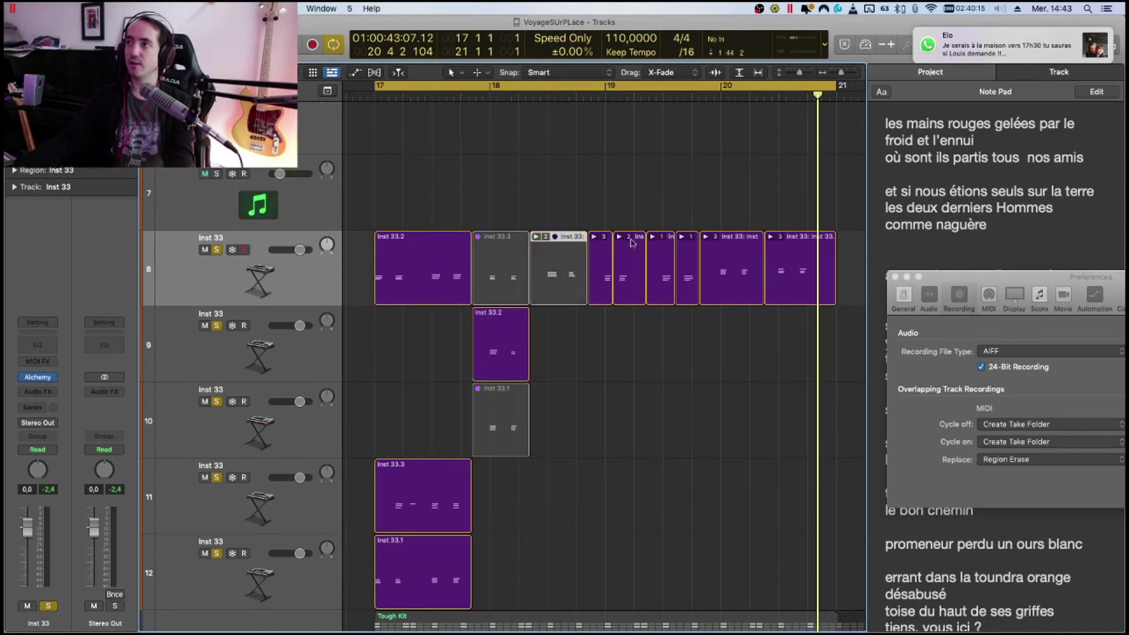
left_click(640, 242)
key("ctrl+m")
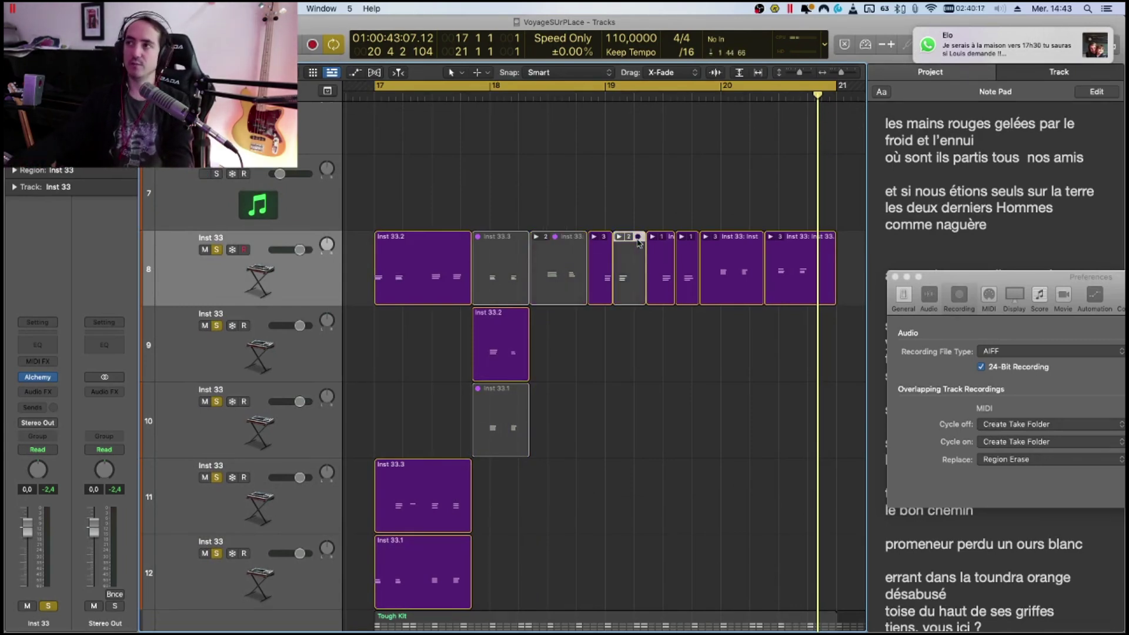
Unpack the fifth section's take folder to new tracks and mute its Inst 33.3 region
left_click(618, 238)
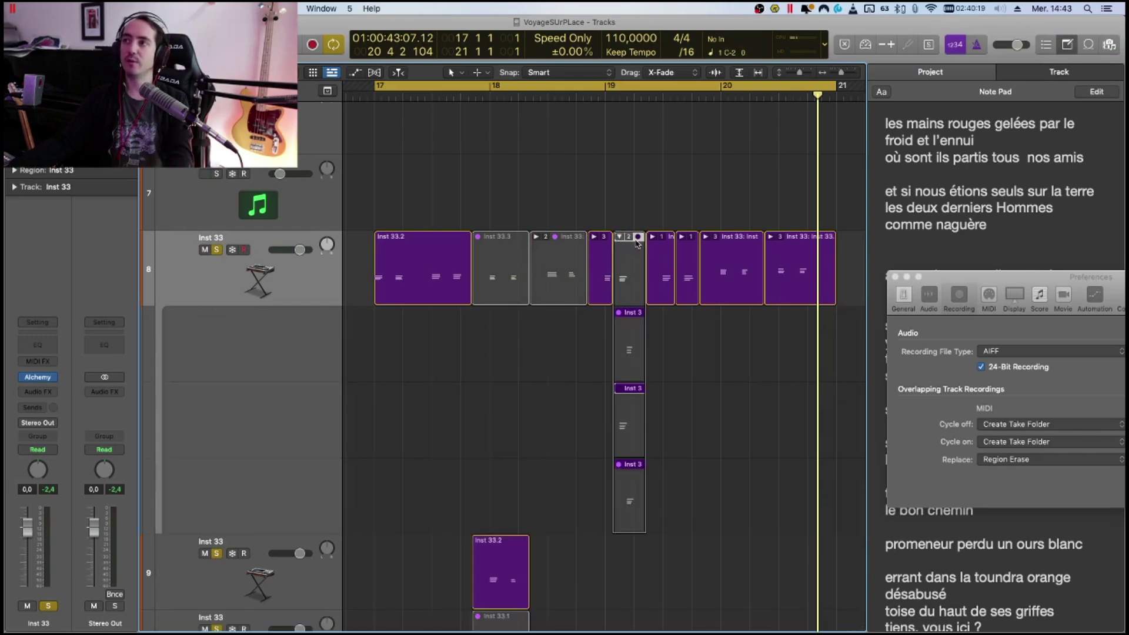
right_click(635, 237)
left_click(676, 245)
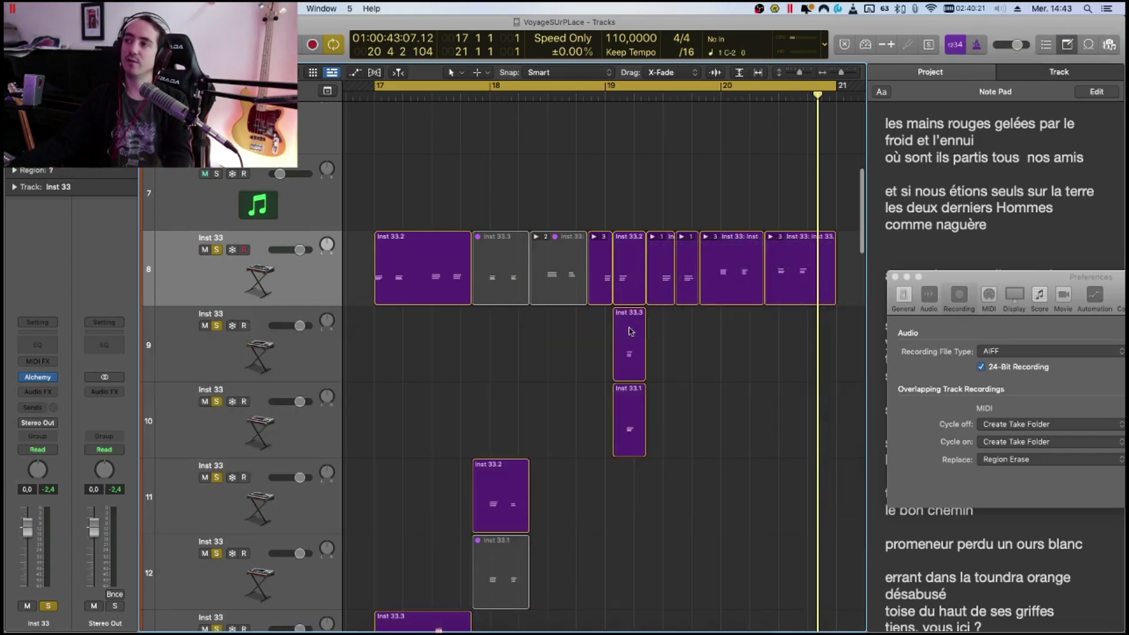
left_click(631, 332)
key("ctrl+m")
Unfold and refold the fourth section's take folder to view its takes, and move the Preferences window over the tracks
scroll(629, 317, "down", 1)
scroll(611, 329, "up", 5)
left_click(594, 332)
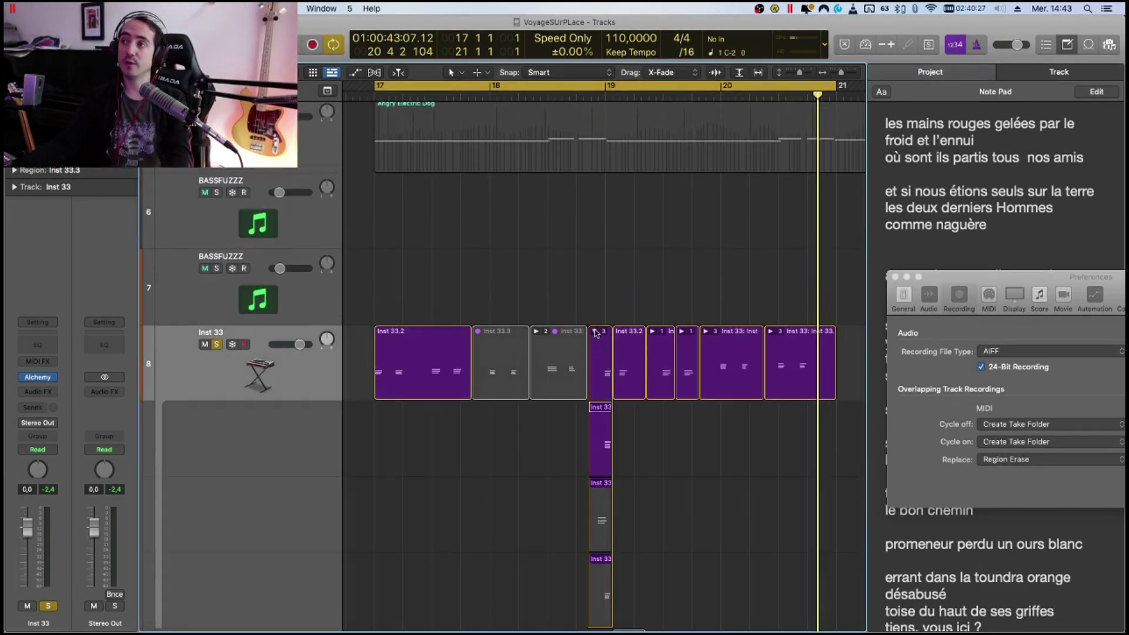
left_click(594, 332)
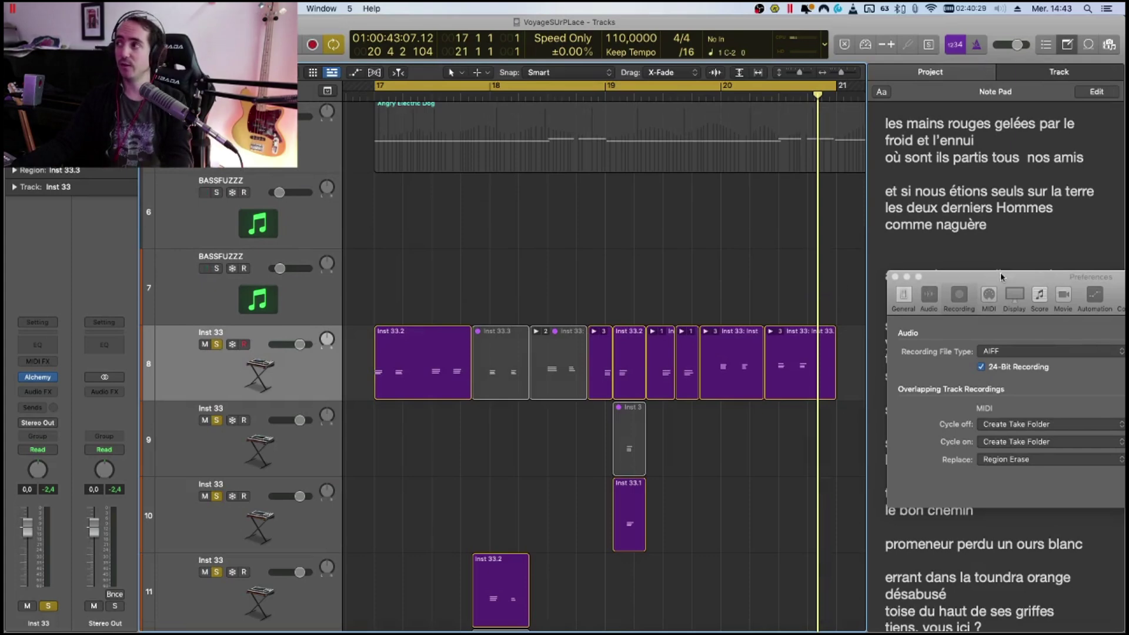
left_click_drag(1003, 276, 850, 274)
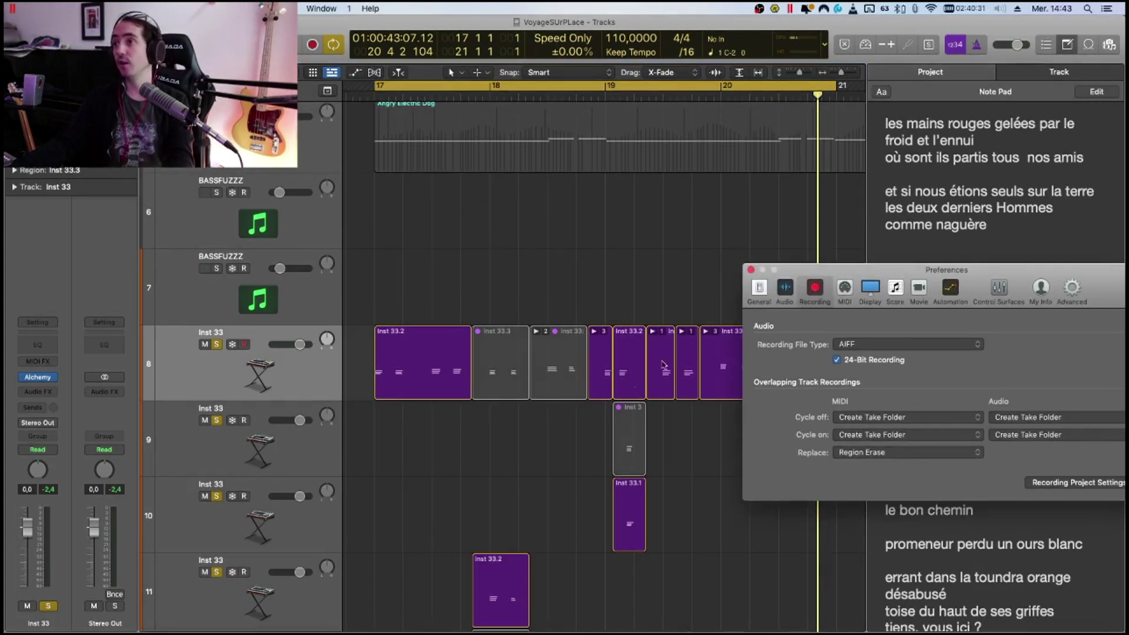
left_click(594, 336)
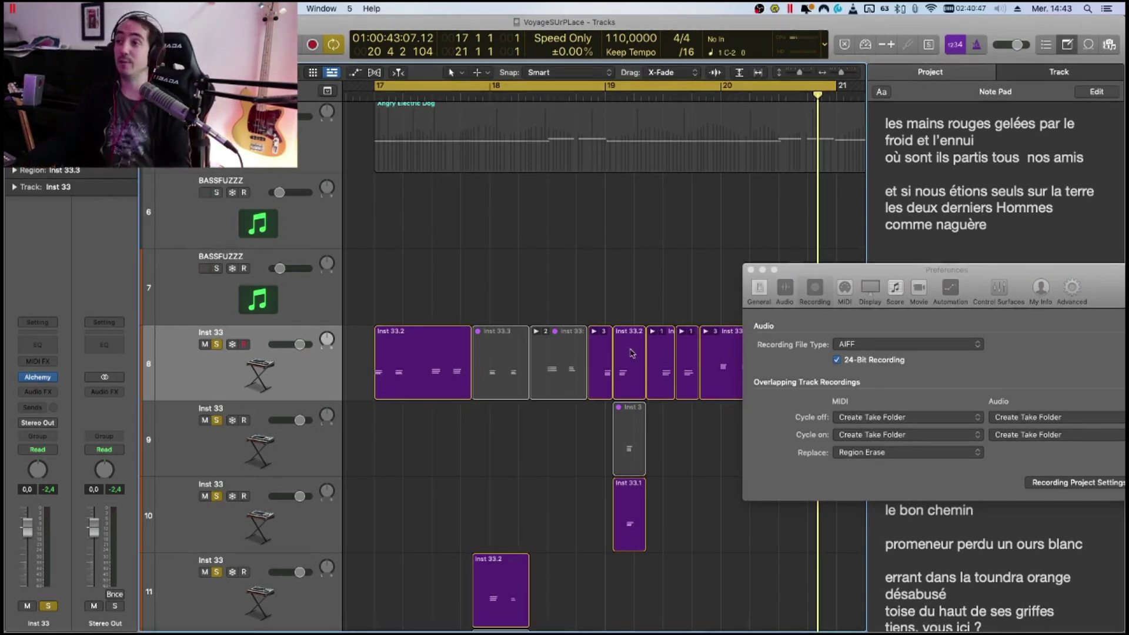
Switch to Safari and open the Production Musicale School home page, productionmusicale.fr, in a new tab
key("super+Tab")
key("super+shift+Tab")
key("super+shift+Tab")
key("super+shift+Tab")
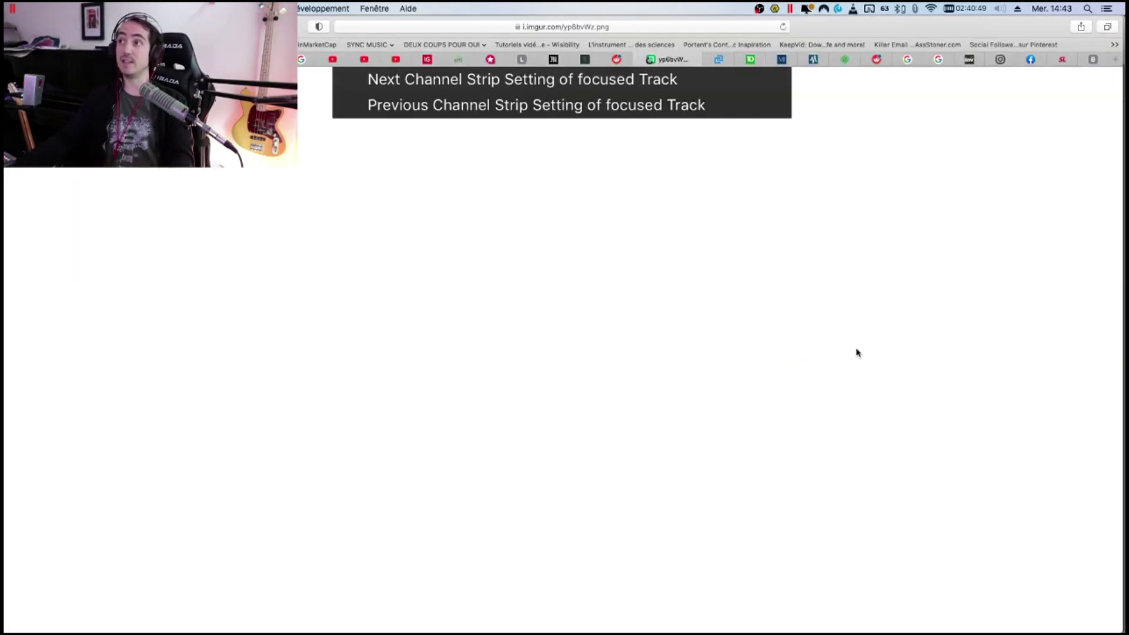
key("super+t")
type("pmschoo")
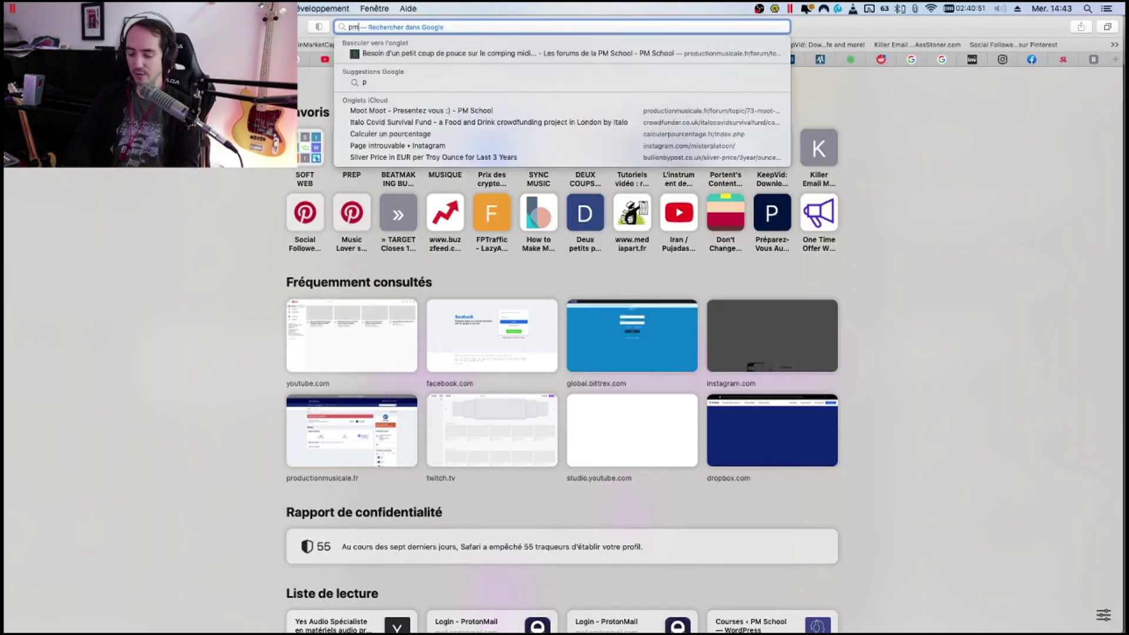
key("Return")
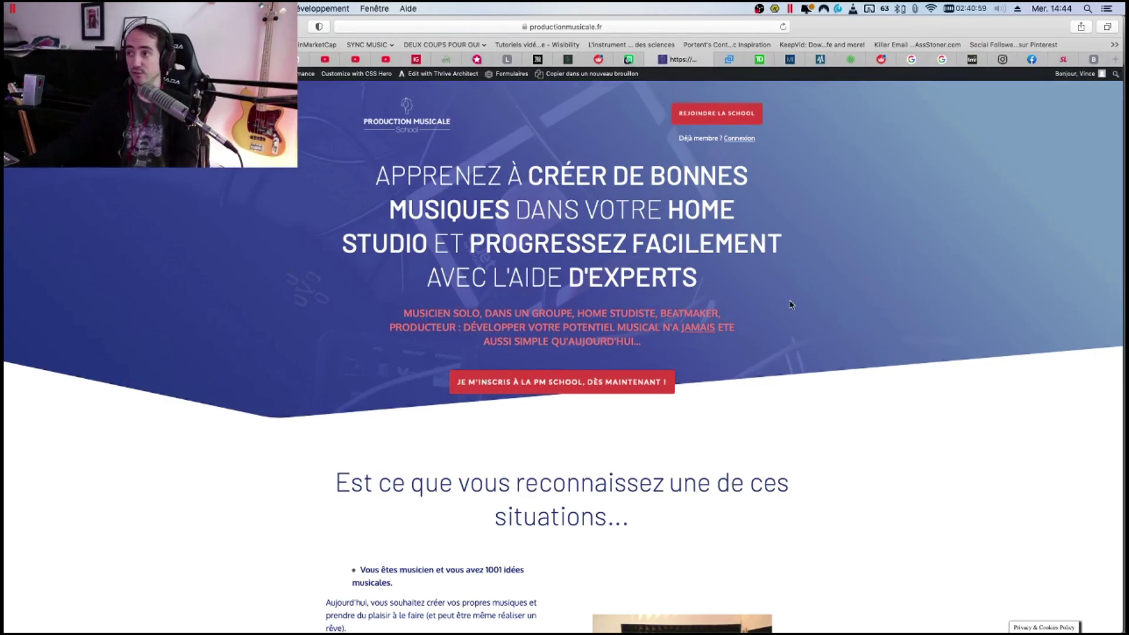
Look through the PM School home page from the introduction down to the "Curieux de découvrir ce qui se passe de l'autre côté ?" video
scroll(791, 304, "down", 20)
scroll(791, 304, "down", 20)
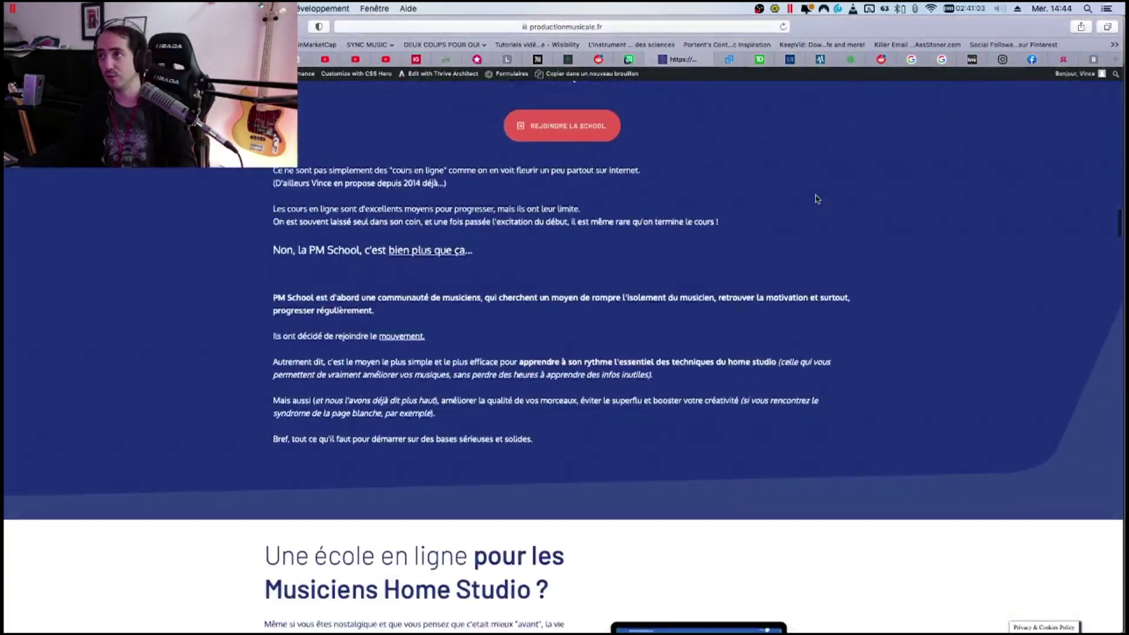
scroll(817, 199, "down", 20)
scroll(917, 334, "down", 20)
scroll(917, 333, "down", 20)
scroll(759, 310, "down", 20)
scroll(774, 290, "down", 5)
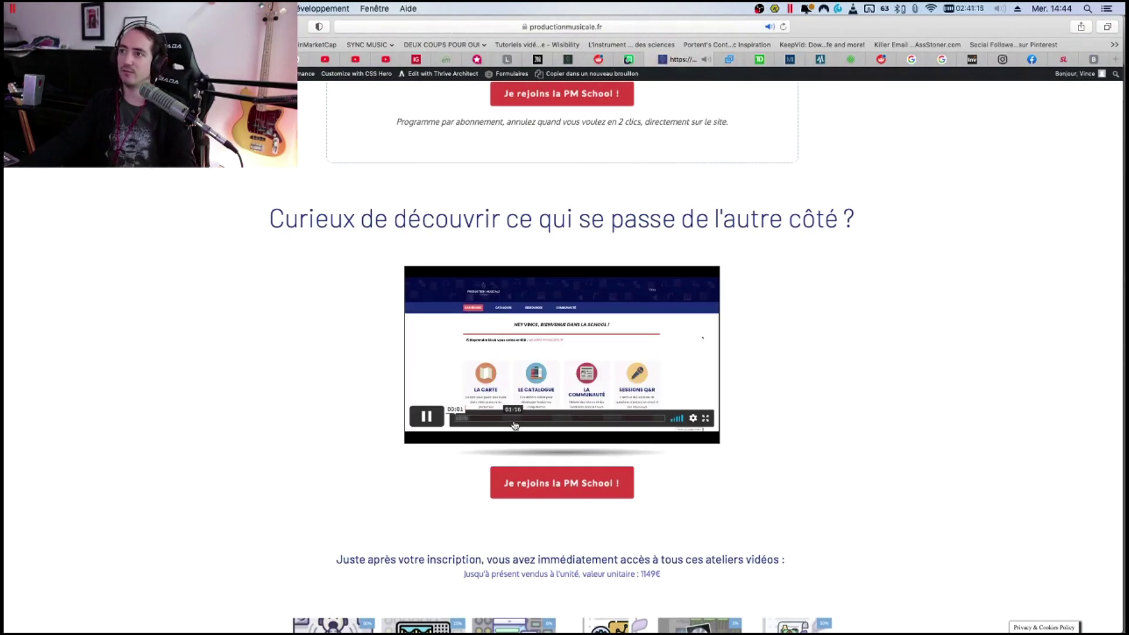
Lower the volume of the PM School preview video and skip ahead through it to about 04:04
left_click(679, 421)
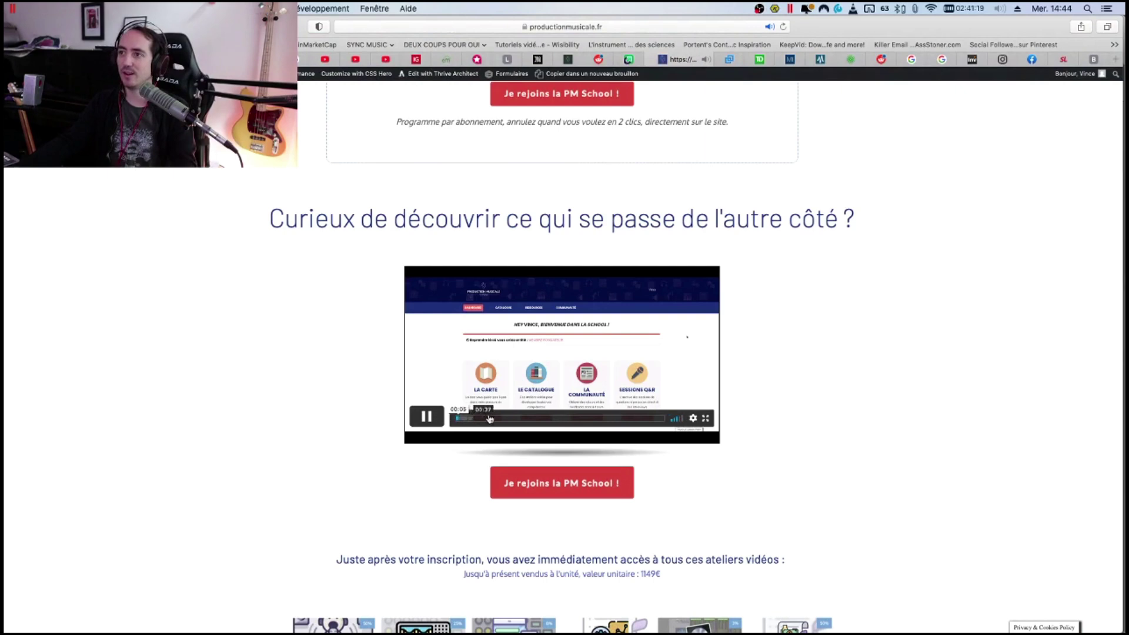
left_click(568, 418)
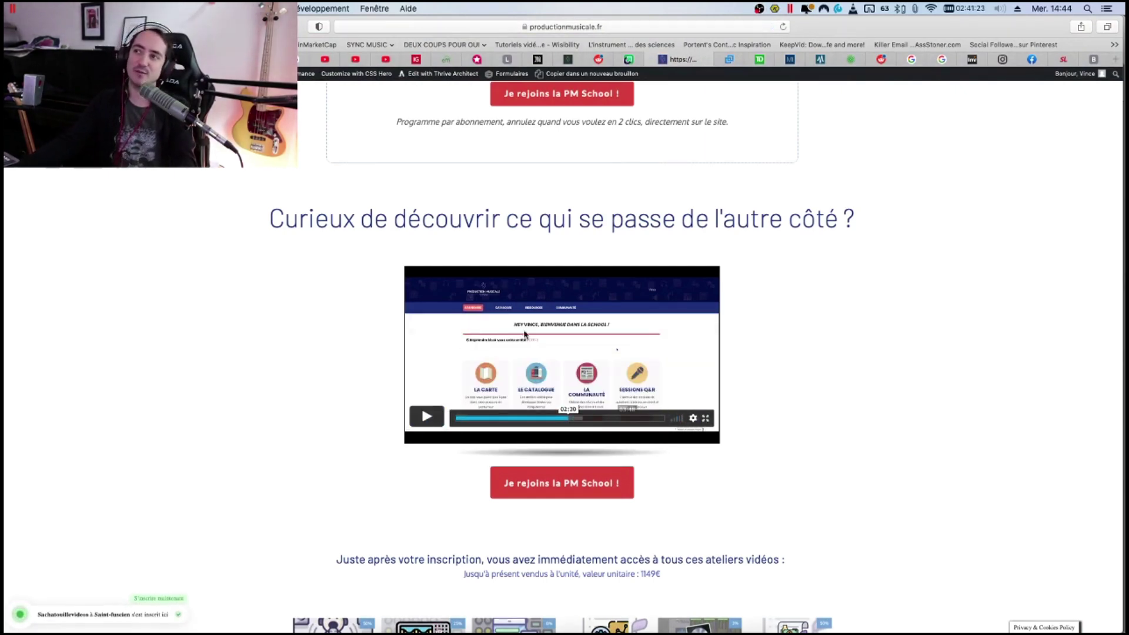
left_click(610, 421)
left_click(641, 421)
scroll(391, 429, "left", 1)
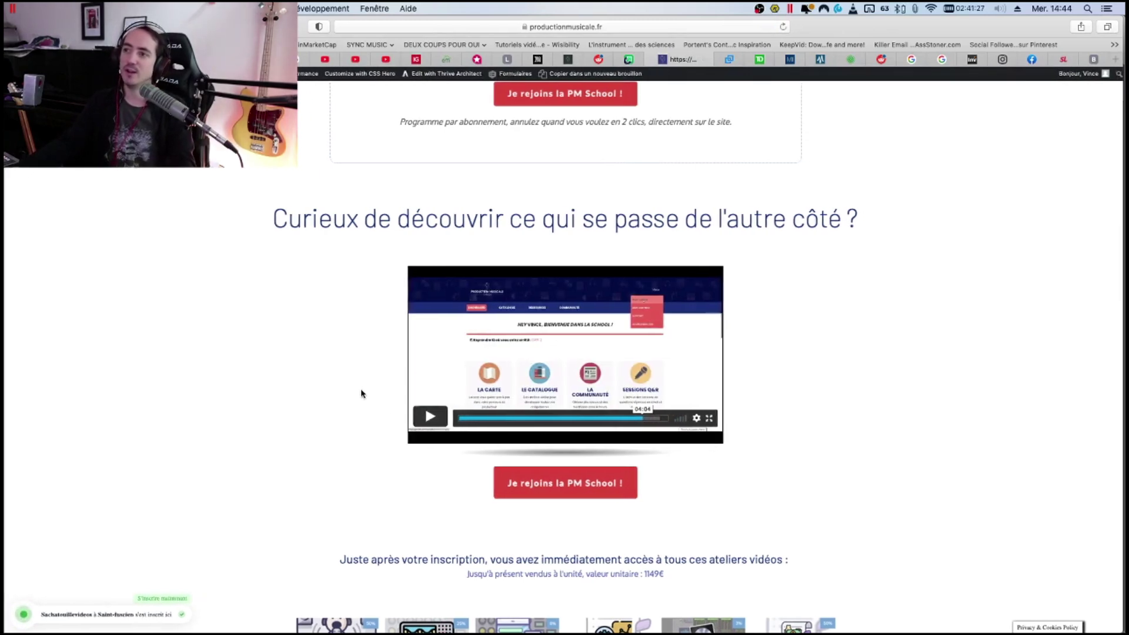
Look over the video workshop catalogue, testimonials and frequent questions, and return to the page's upper sections
scroll(362, 394, "down", 10)
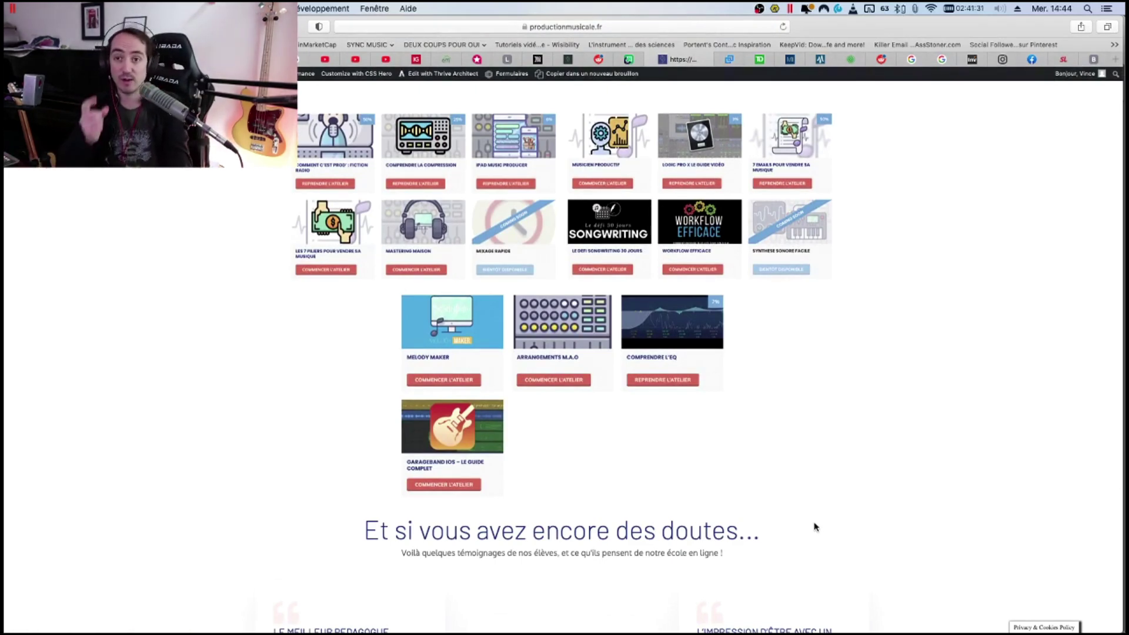
scroll(849, 441, "down", 8)
scroll(1046, 365, "down", 20)
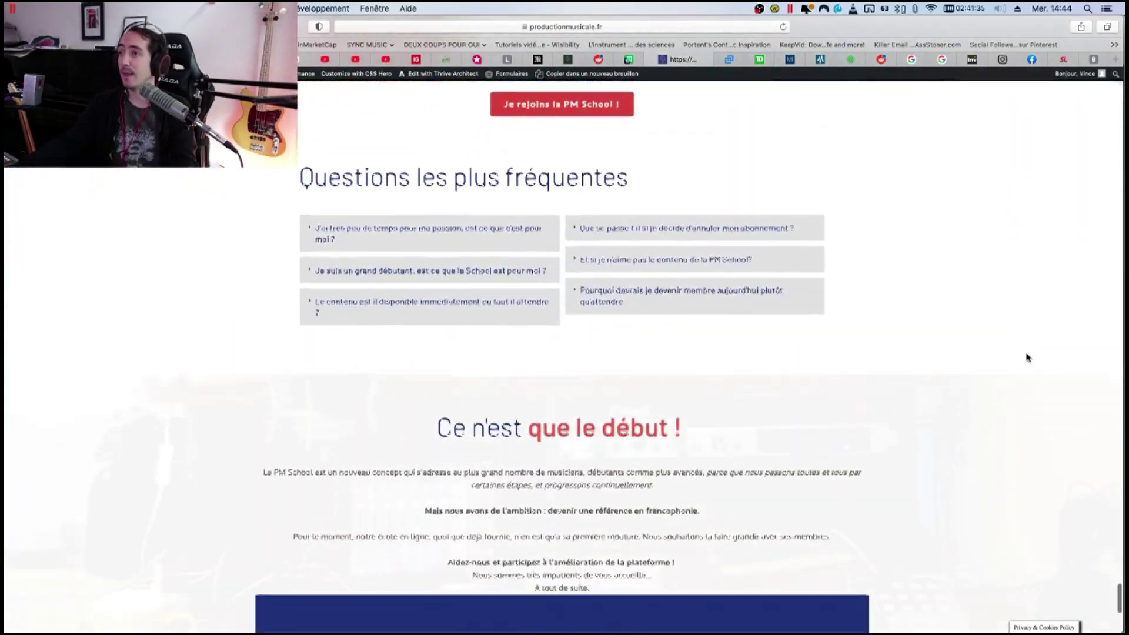
scroll(984, 382, "up", 20)
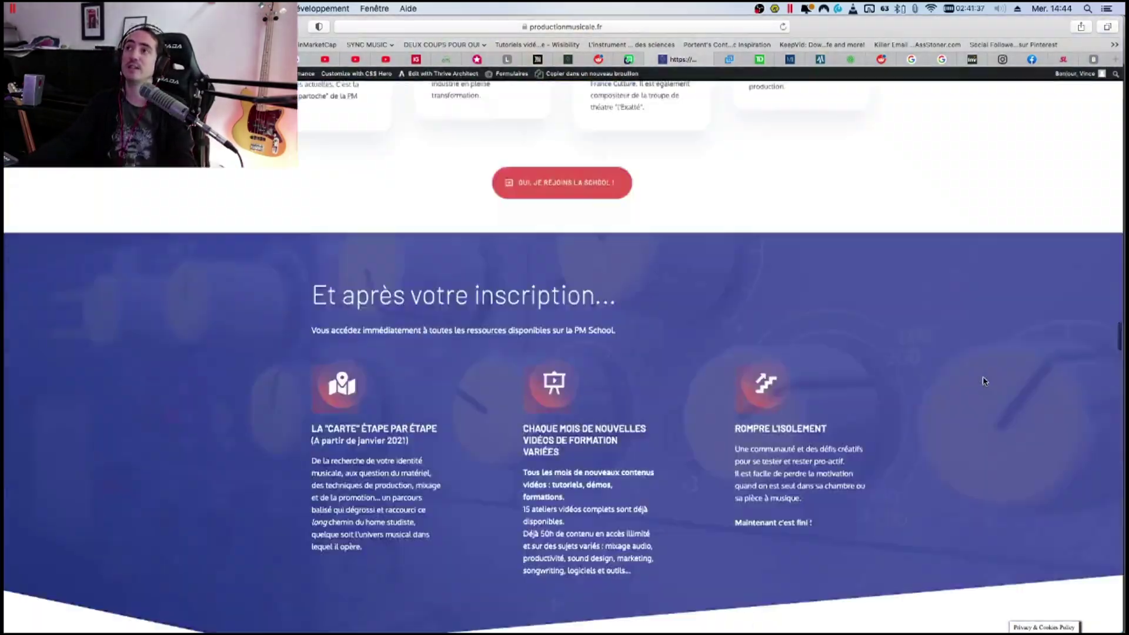
scroll(1103, 493, "up", 5)
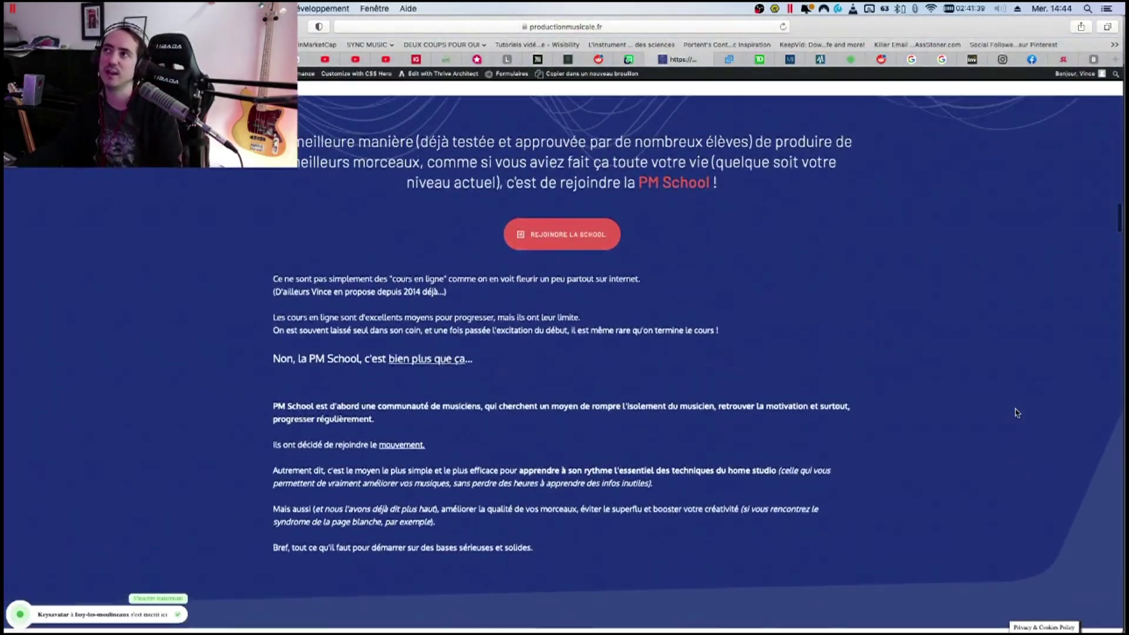
scroll(1017, 413, "up", 20)
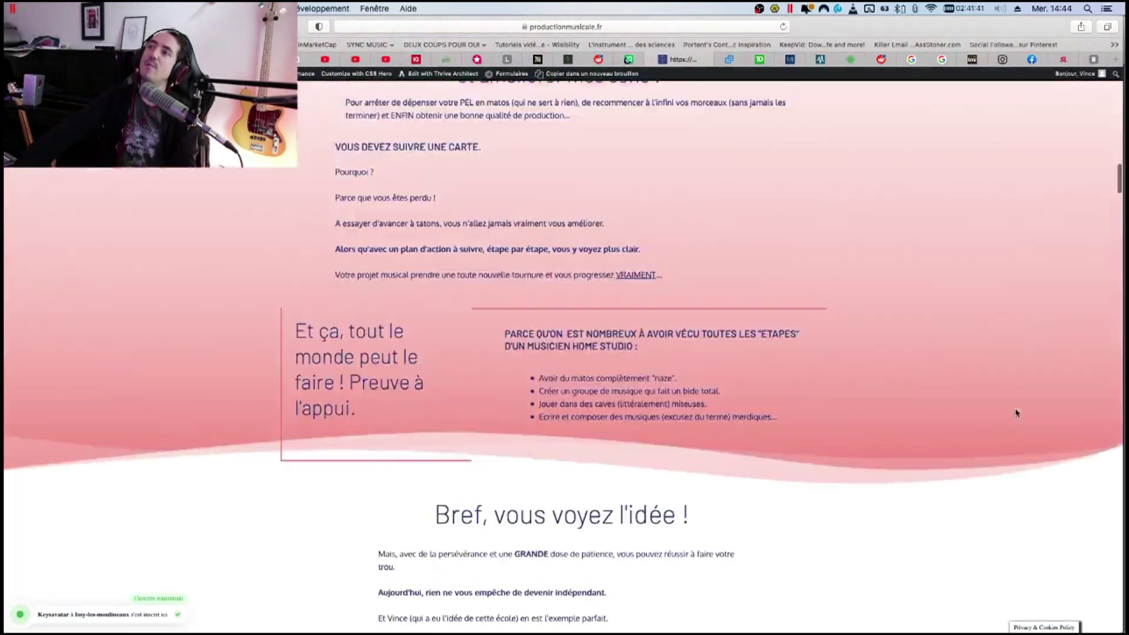